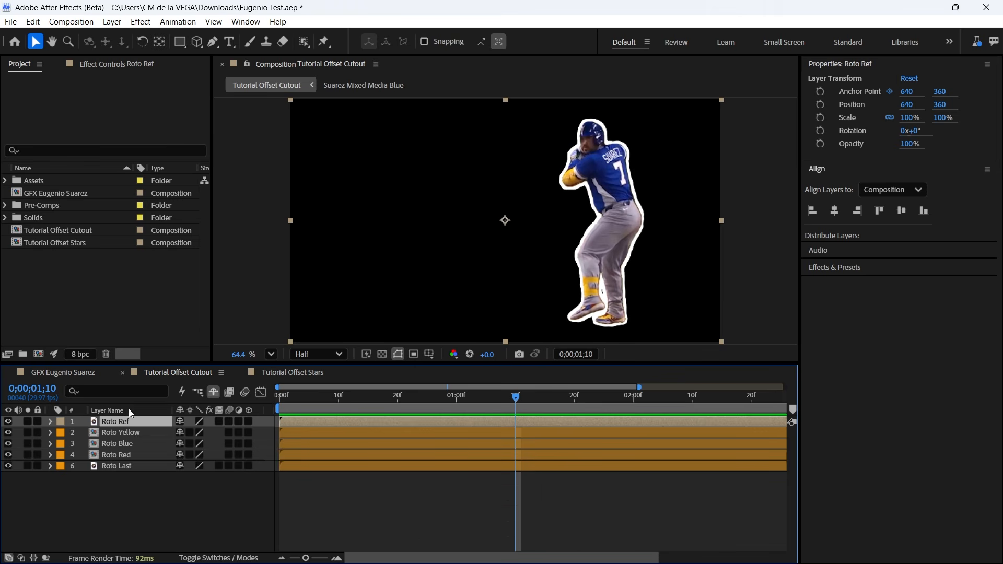
# - Solo the Roto Ref, Roto Yellow, Roto Blue, Roto Red and Roto Last layers one by one to examine each cutout copy
pyautogui.click(38, 422)
pyautogui.click(27, 421)
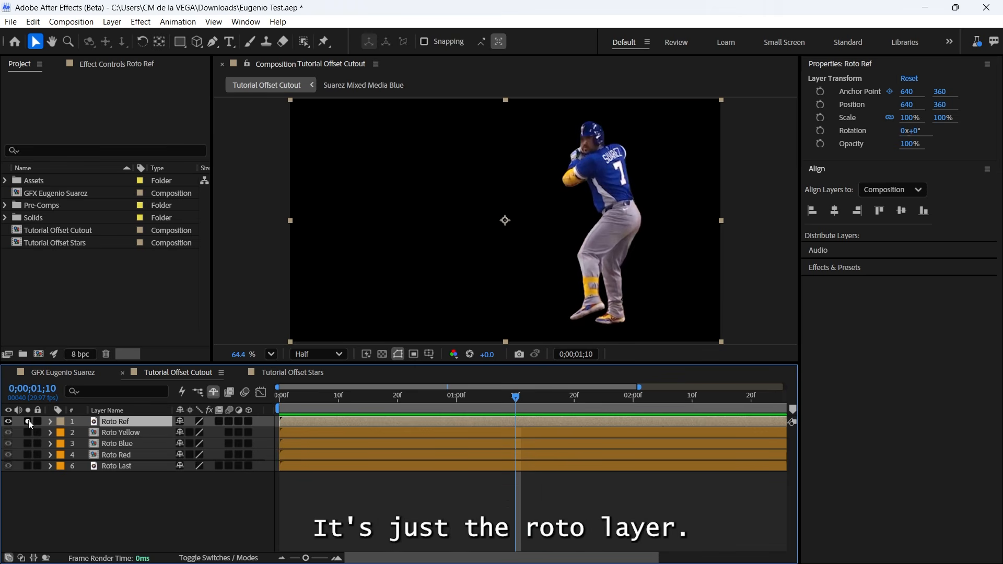
pyautogui.click(28, 421)
pyautogui.click(108, 432)
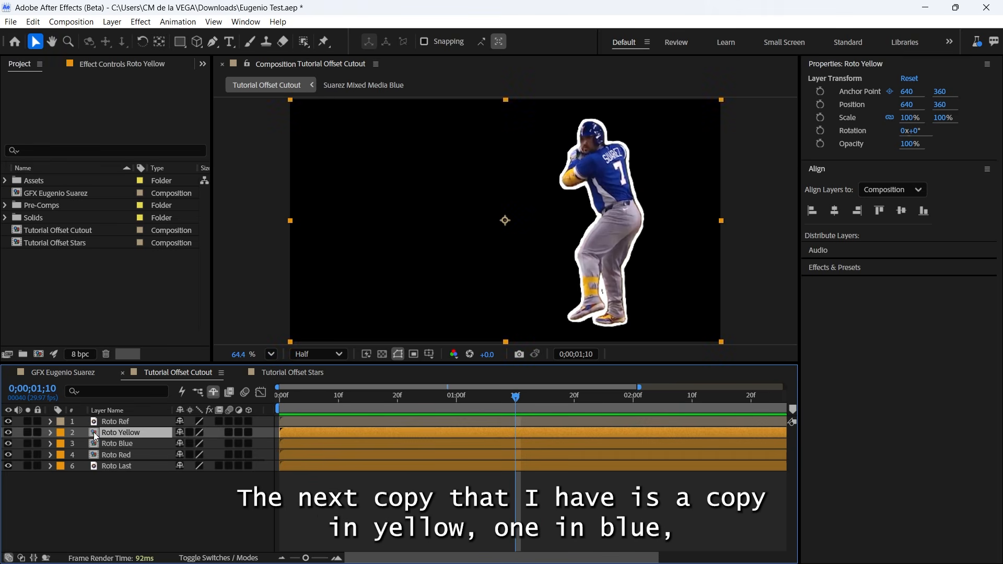
pyautogui.click(27, 433)
pyautogui.click(28, 443)
pyautogui.click(27, 443)
pyautogui.click(28, 455)
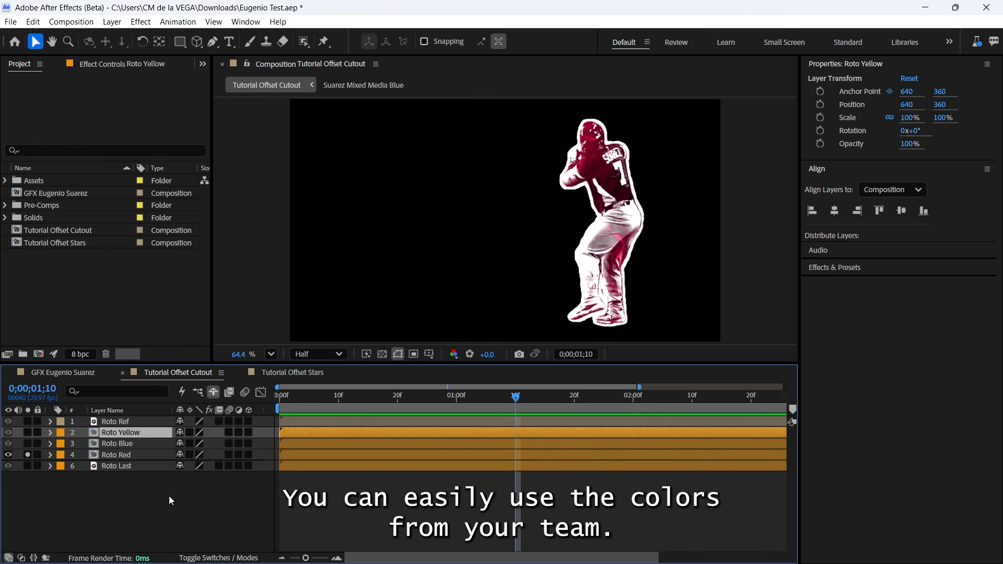
pyautogui.click(28, 456)
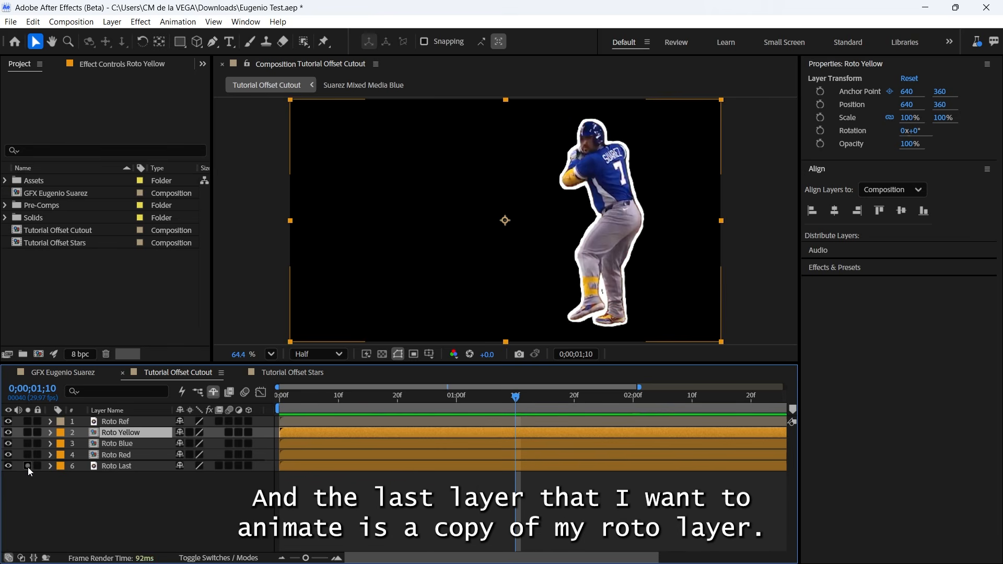
pyautogui.click(27, 466)
pyautogui.click(132, 466)
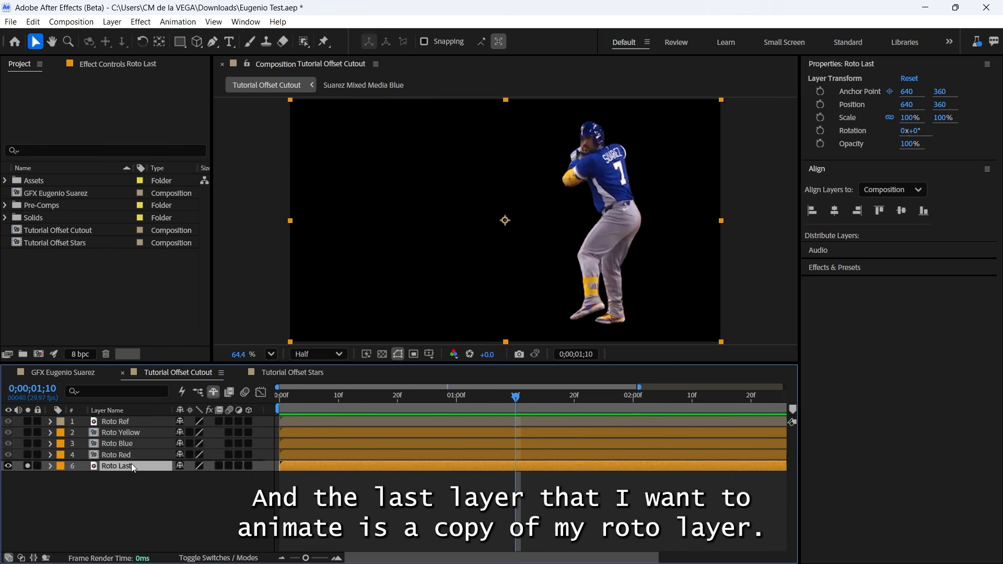
pyautogui.click(122, 432)
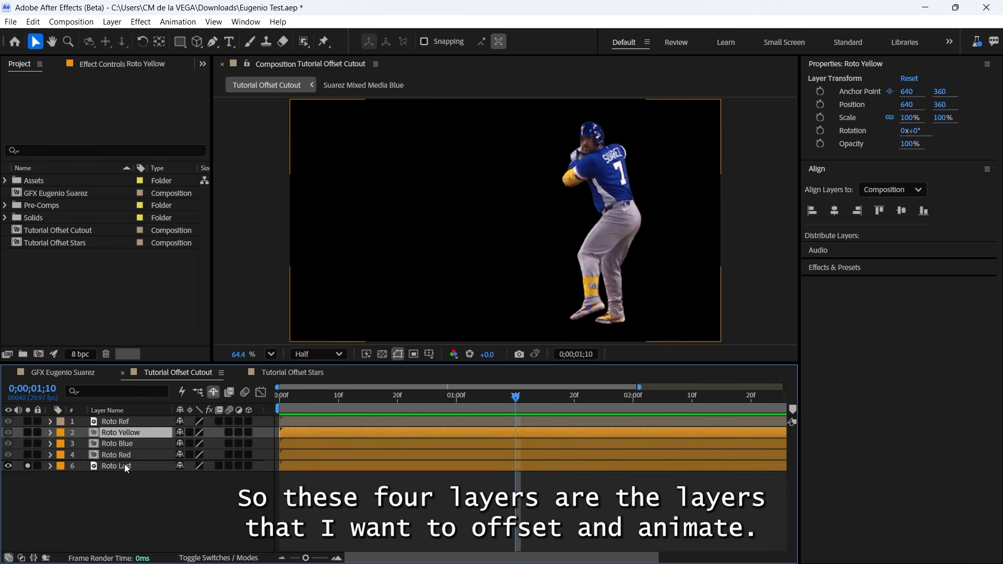
pyautogui.keyDown('shift'); pyautogui.click(125, 464); pyautogui.keyUp('shift')
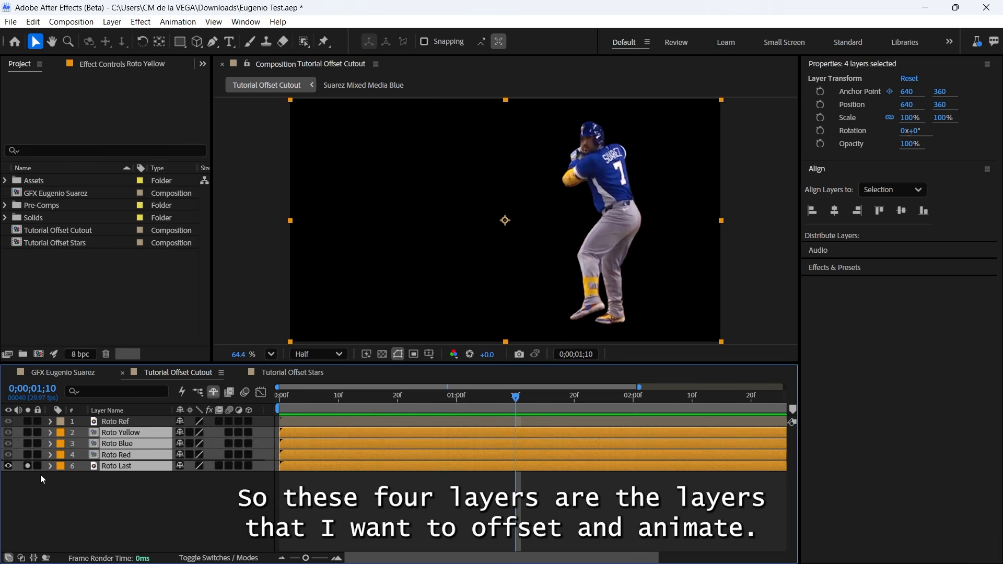
pyautogui.click(28, 466)
# - Enable Position keyframing on all five Roto layers at 0;00;01;10
pyautogui.click(123, 421)
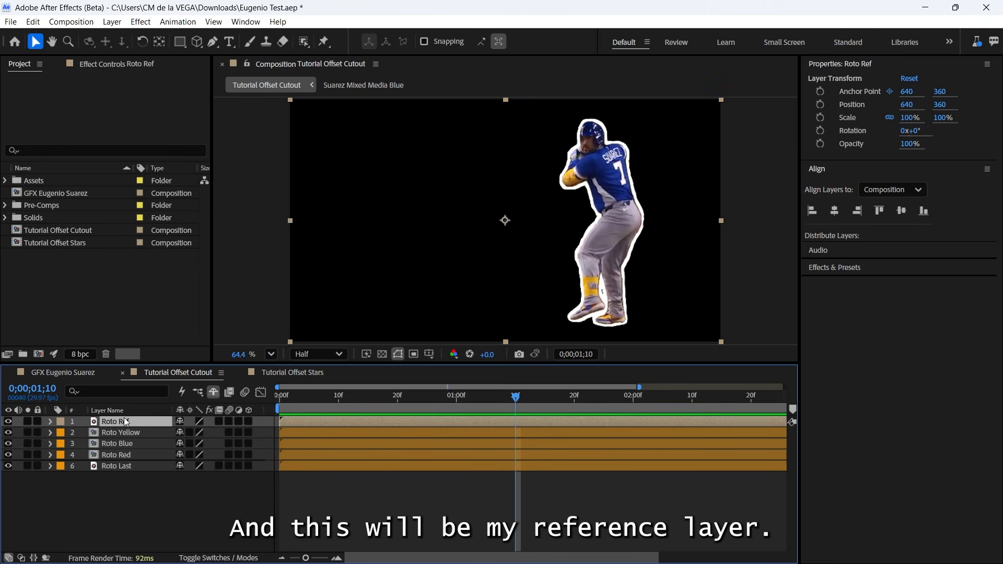
pyautogui.moveTo(516, 398)
pyautogui.mouseDown()
pyautogui.moveTo(607, 401)
pyautogui.moveTo(458, 410)
pyautogui.moveTo(514, 406)
pyautogui.mouseUp()
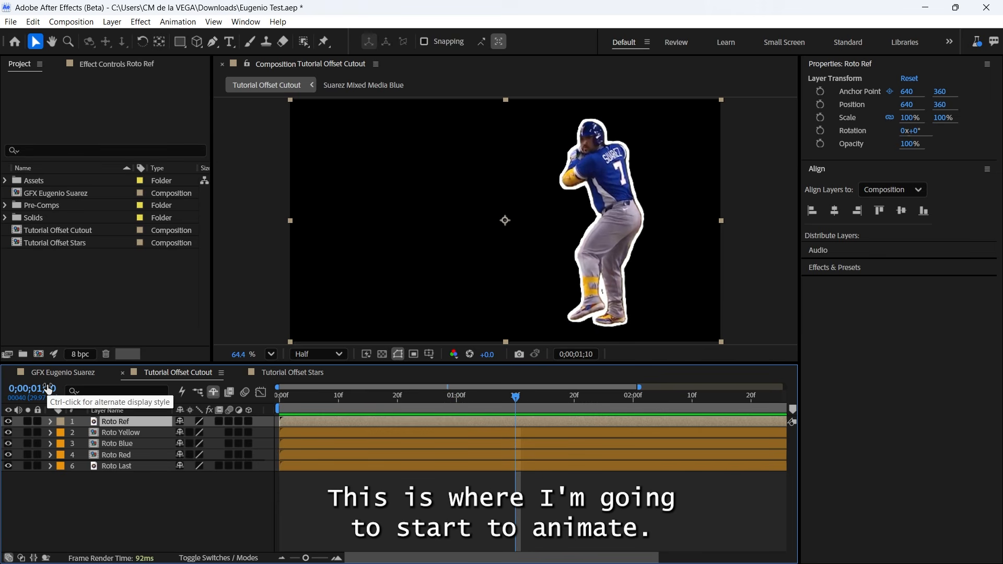
pyautogui.keyDown('shift'); pyautogui.click(134, 465); pyautogui.keyUp('shift')
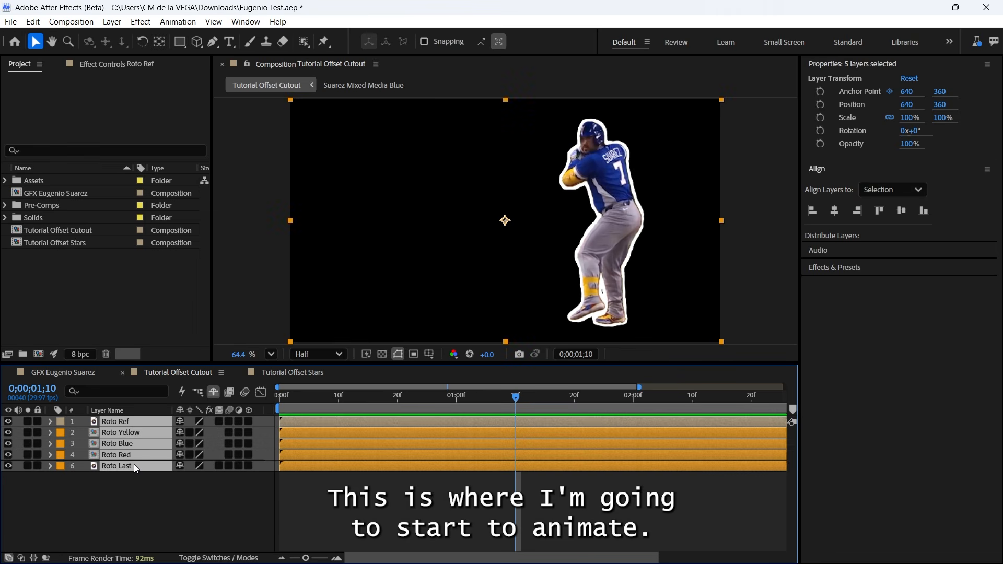
pyautogui.press('p')
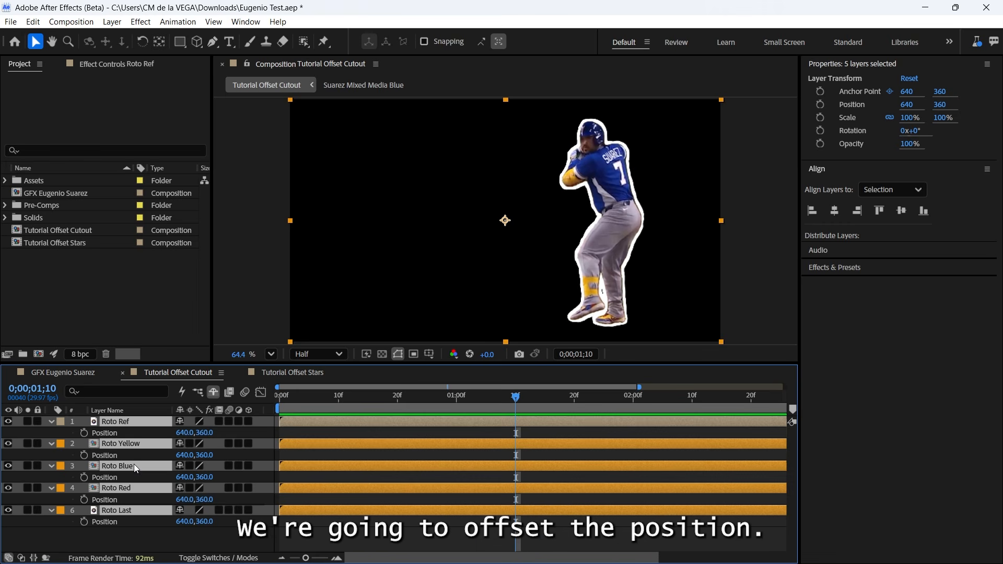
pyautogui.moveTo(83, 432); pyautogui.dragTo(86, 525)
# - Add Position keyframes at 0;00;02;00 on all five Roto layers, keeping the same values
pyautogui.moveTo(528, 395); pyautogui.dragTo(635, 397)
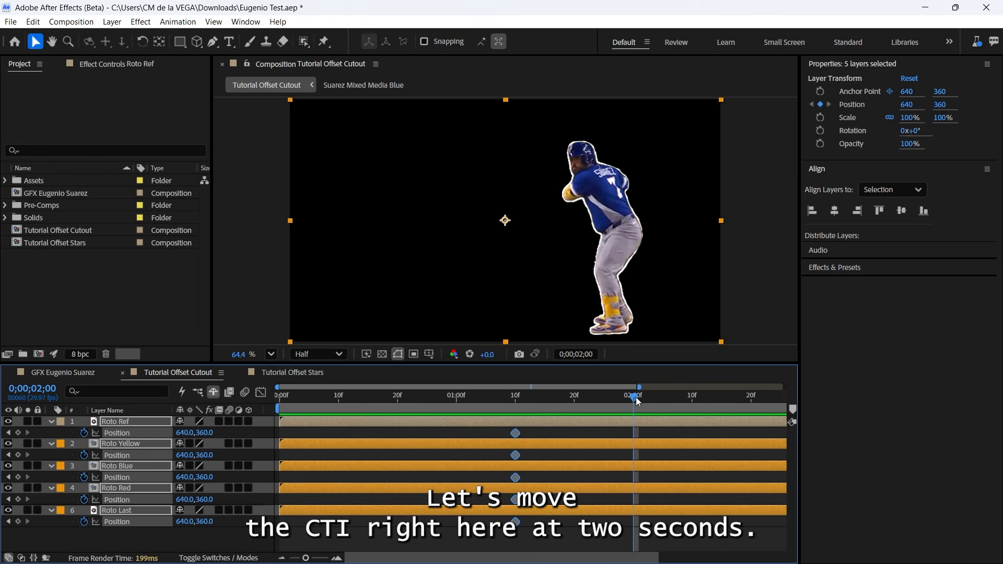
pyautogui.click(17, 433)
pyautogui.click(18, 455)
pyautogui.click(18, 477)
pyautogui.click(18, 499)
pyautogui.click(18, 522)
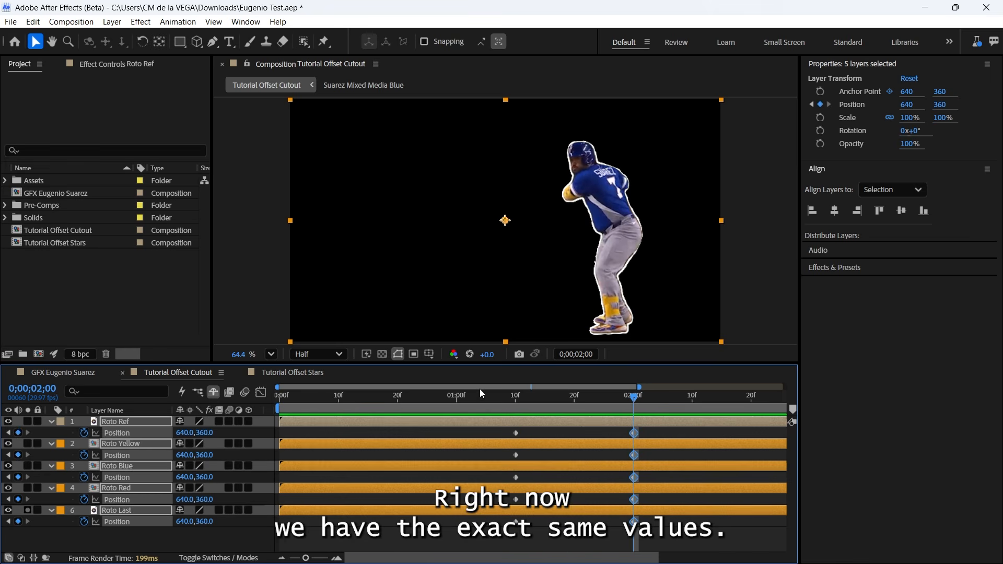
# - Offset the Position keyframes at 0;00;01;10 progressively in X: Roto Yellow 465, Roto Blue 290, Roto Red 115, Roto Last -60
pyautogui.moveTo(621, 403); pyautogui.dragTo(520, 408)
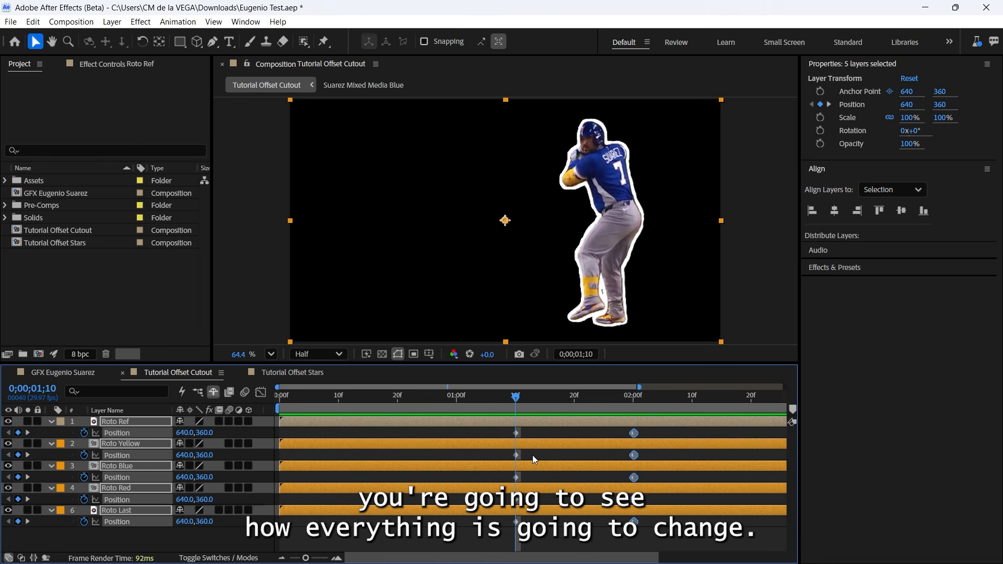
pyautogui.moveTo(531, 432); pyautogui.dragTo(501, 534)
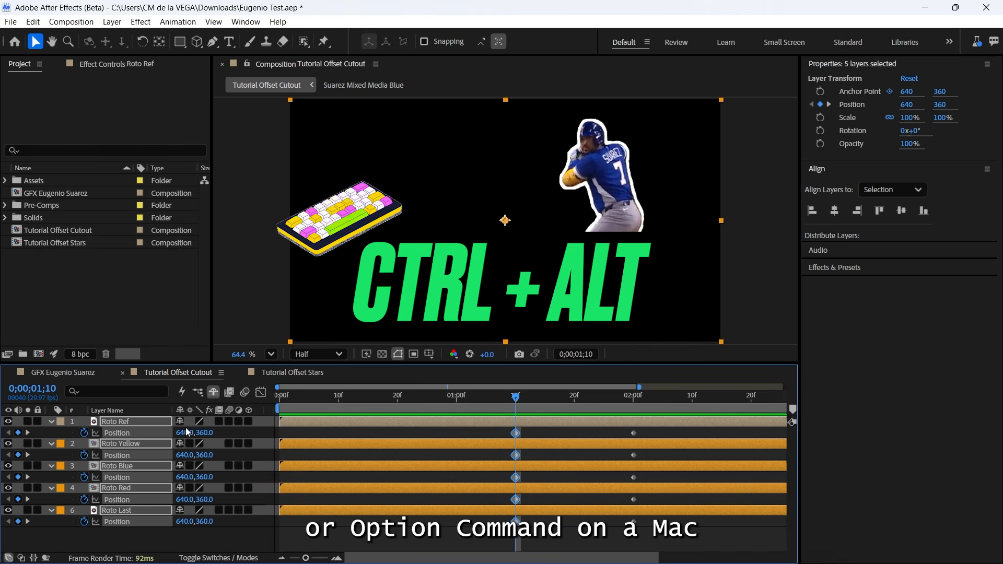
pyautogui.moveTo(186, 432)
pyautogui.mouseDown()
pyautogui.moveTo(135, 439)
pyautogui.moveTo(223, 429)
pyautogui.moveTo(177, 435)
pyautogui.mouseUp()
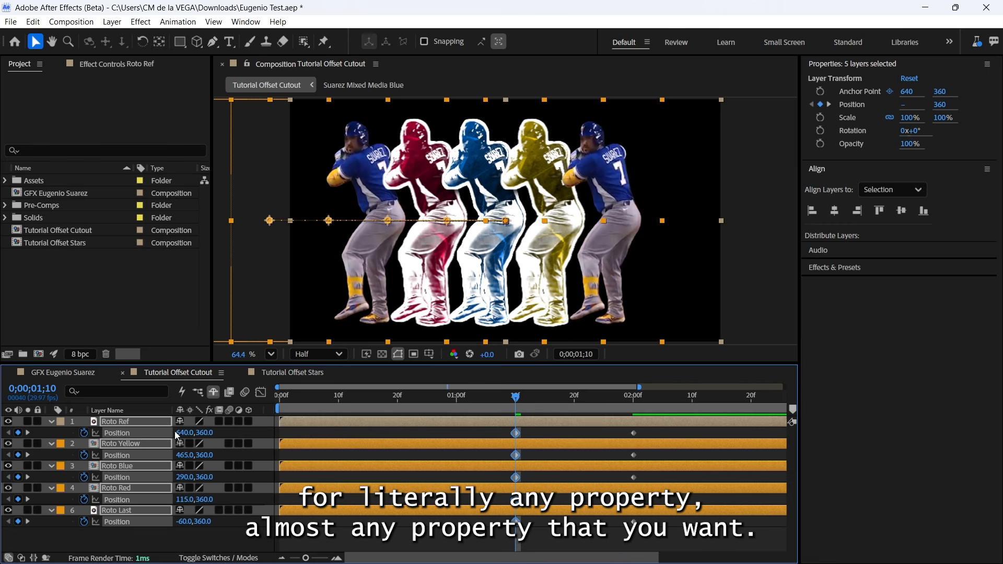
# - Show only the Scale property of the five Roto layers and enable Scale keyframing at 0;00;01;10
pyautogui.hotkey('shift', 's')
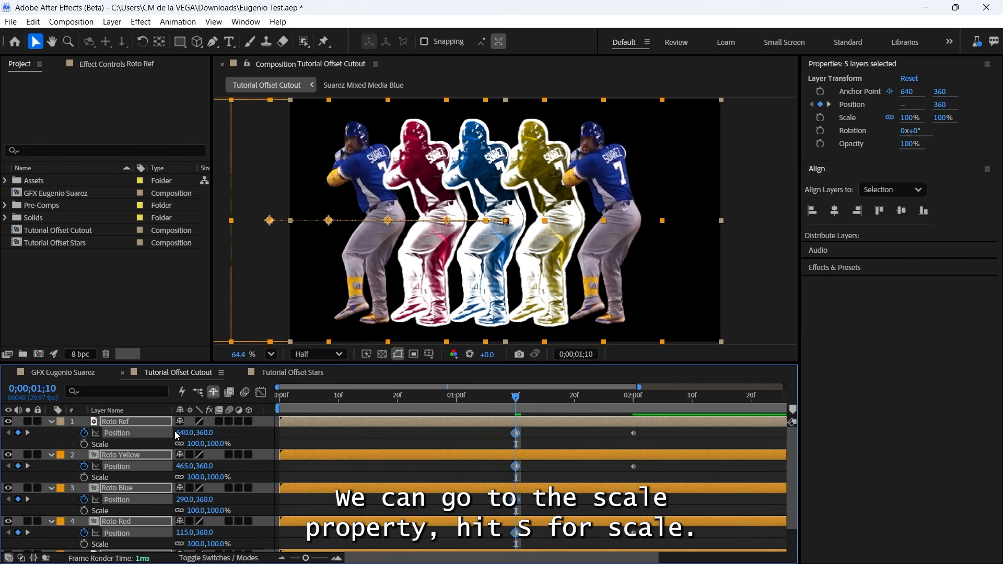
pyautogui.press('s')
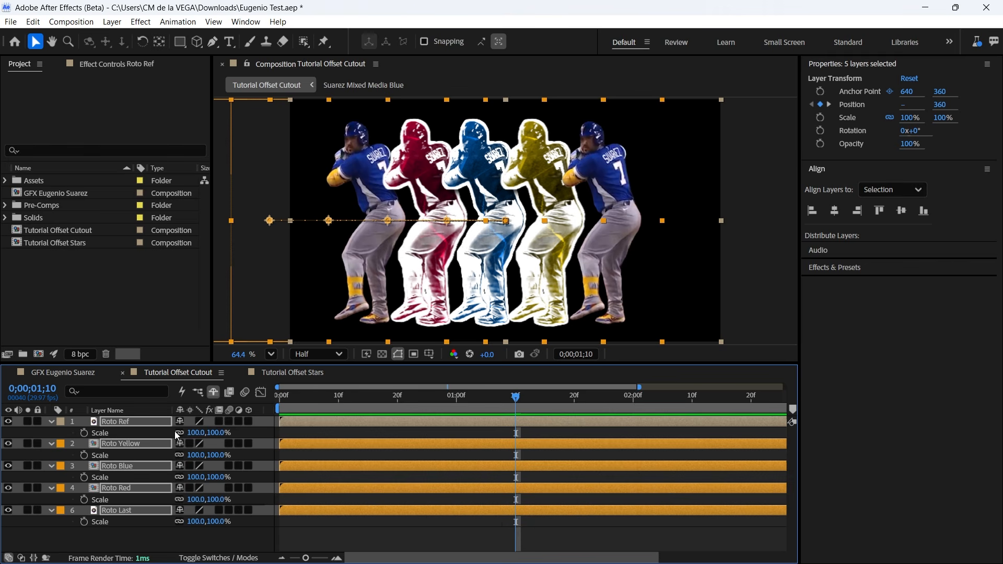
pyautogui.click(84, 433)
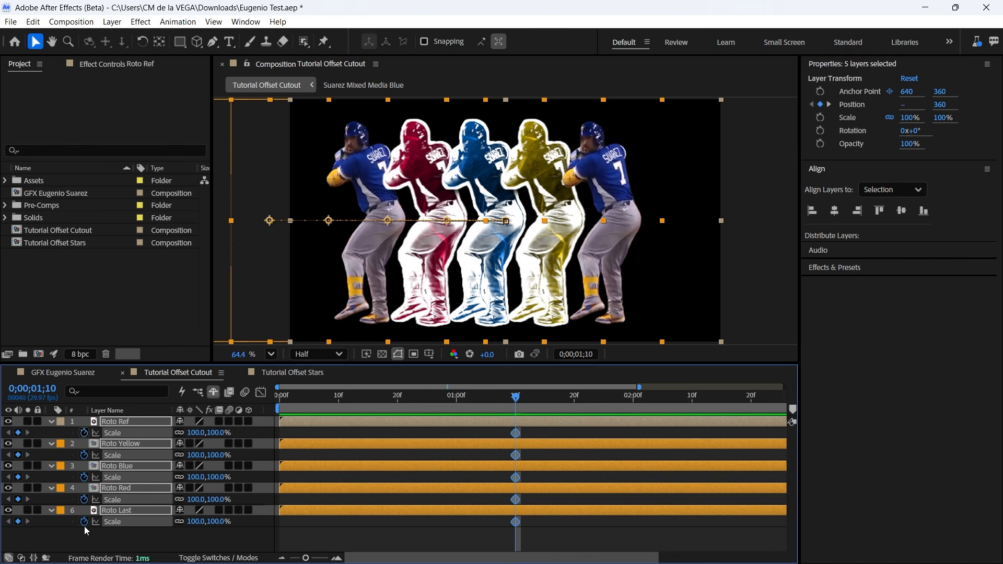
# - Add Scale keyframes at 0;00;02;00 on all five Roto layers, keeping the same values
pyautogui.click(634, 397)
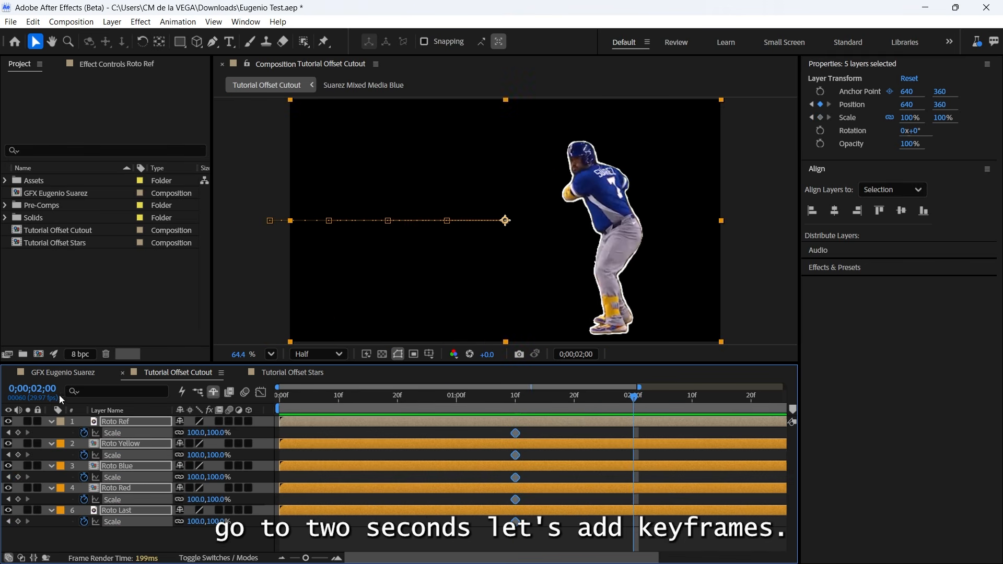
pyautogui.click(18, 433)
pyautogui.click(18, 455)
pyautogui.click(18, 477)
pyautogui.click(18, 499)
pyautogui.click(19, 521)
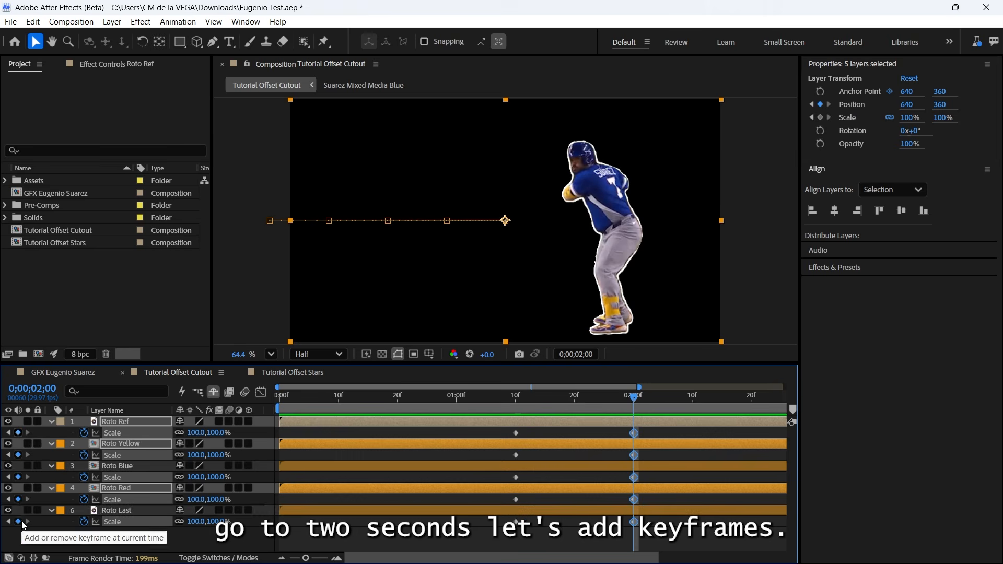
# - Offset the Scale keyframes at 0;00;01;10 progressively: Roto Yellow 115.3%, Roto Blue 130.5%, Roto Red 145.7%, Roto Last 161%
pyautogui.press('j')
pyautogui.moveTo(549, 430); pyautogui.dragTo(501, 504)
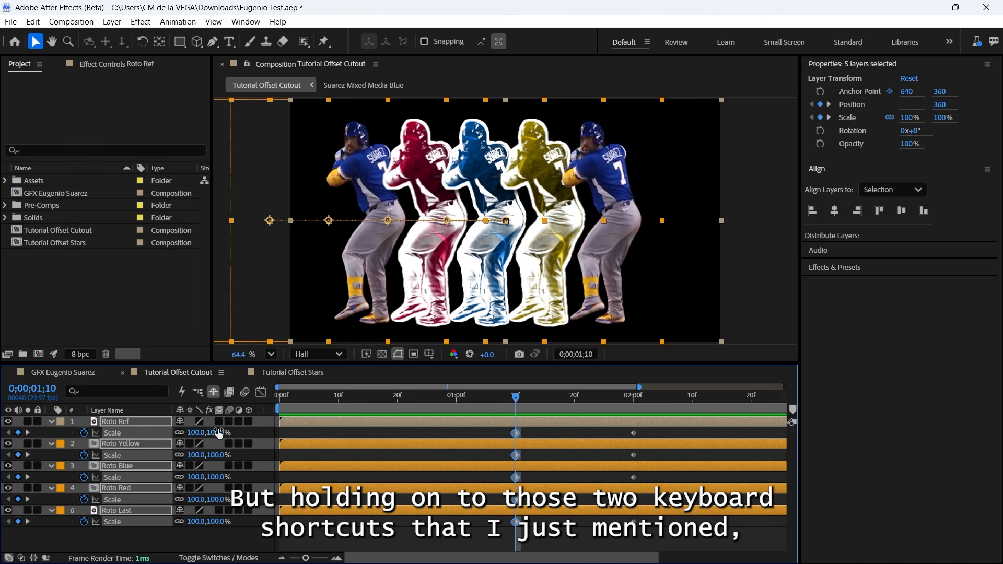
pyautogui.moveTo(217, 432); pyautogui.dragTo(244, 432)
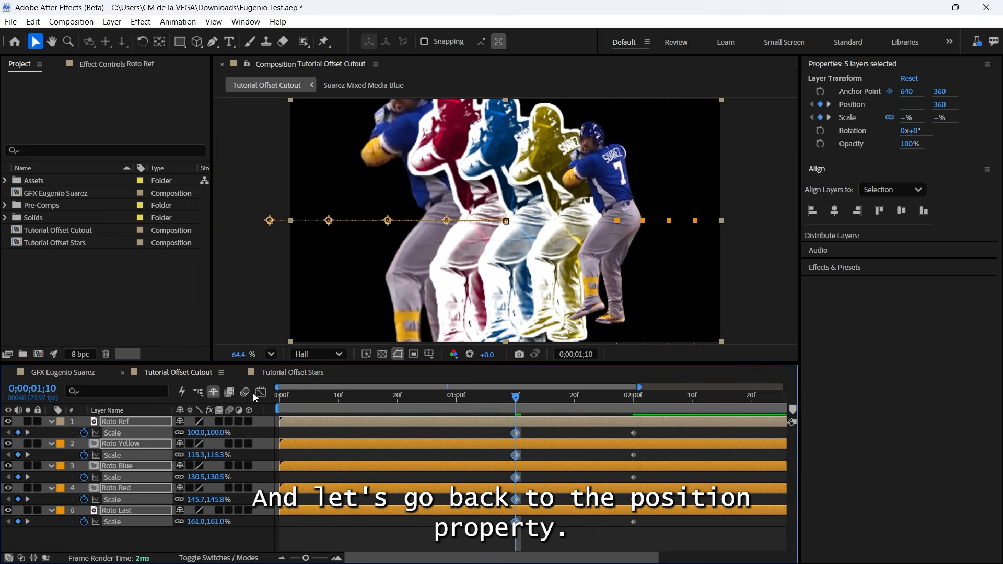
# - Spread the first Position keyframes outside the frame in X: Roto Yellow -777.8, Roto Blue -2195.5, Roto Red -3613.2, Roto Last -5031
pyautogui.press('p')
pyautogui.moveTo(533, 432); pyautogui.dragTo(504, 529)
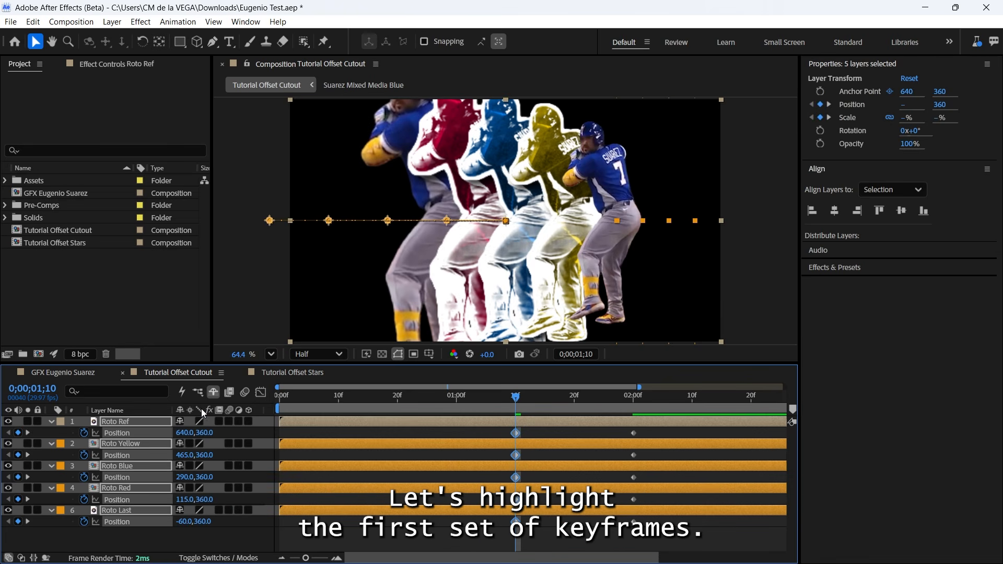
pyautogui.press(',')
pyautogui.press(',')
pyautogui.press(',')
pyautogui.press('space')
pyautogui.moveTo(607, 254); pyautogui.dragTo(810, 248)
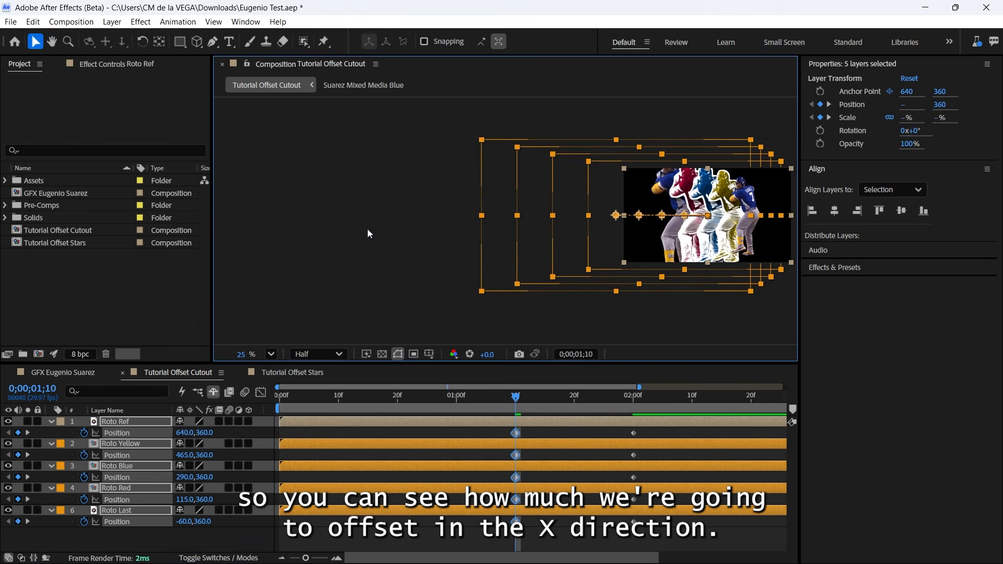
pyautogui.moveTo(187, 437); pyautogui.dragTo(146, 428)
pyautogui.moveTo(716, 221); pyautogui.dragTo(577, 195)
pyautogui.moveTo(542, 260); pyautogui.dragTo(598, 259)
pyautogui.scroll(-1, 623, 220)
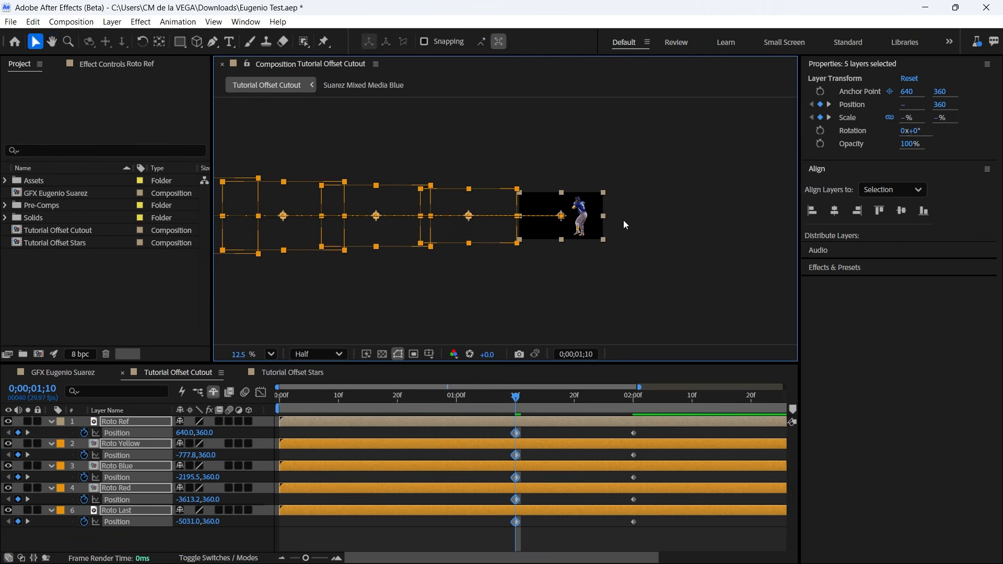
pyautogui.moveTo(524, 287)
pyautogui.mouseDown()
pyautogui.moveTo(690, 275)
pyautogui.moveTo(533, 286)
pyautogui.mouseUp()
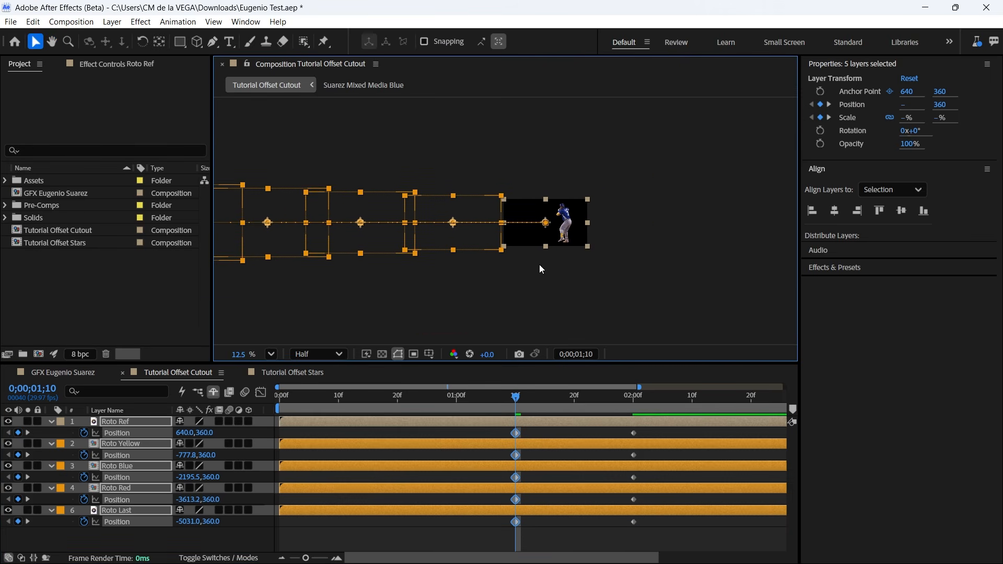
# - Fit the composition view up to 100% and play back the offset animation
pyautogui.scroll(1, 541, 269)
pyautogui.scroll(1, 638, 253)
pyautogui.click(271, 354)
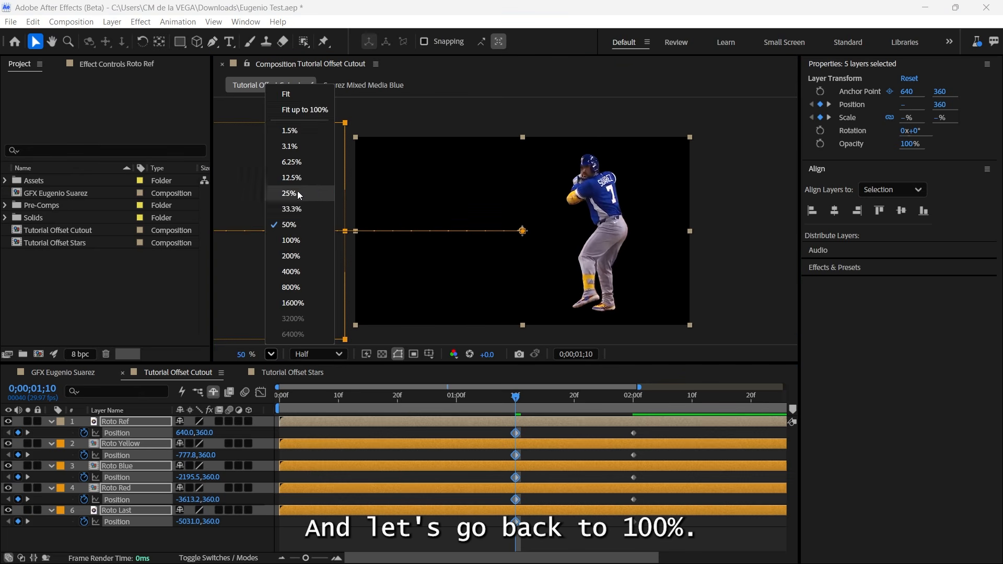
pyautogui.click(304, 109)
pyautogui.press('space')
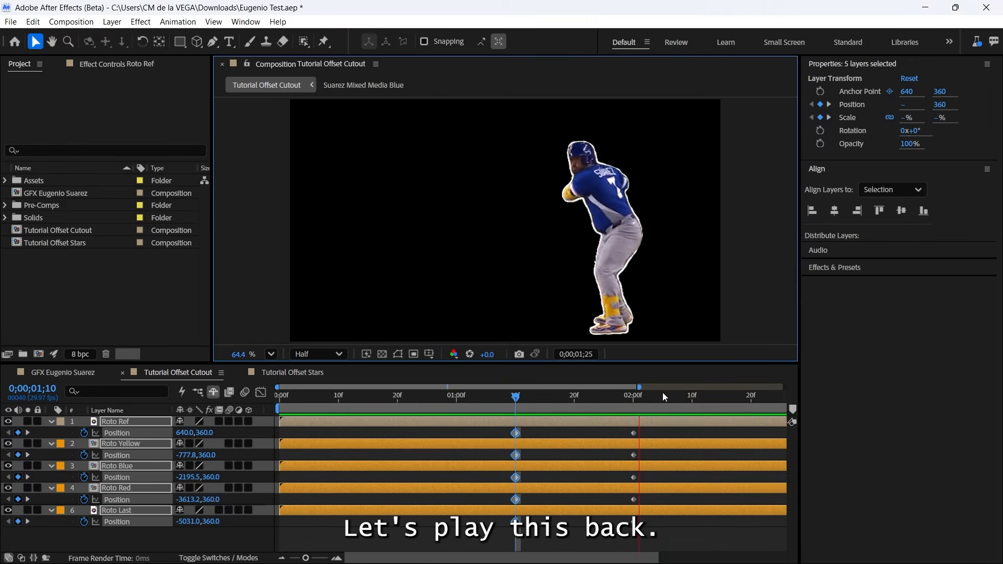
pyautogui.press('space')
# - At 0;00;01;29, reverse the layer stack to Roto Last, Roto Red, Roto Blue, Roto Yellow, with Roto Ref lowest
pyautogui.moveTo(516, 398); pyautogui.dragTo(627, 400)
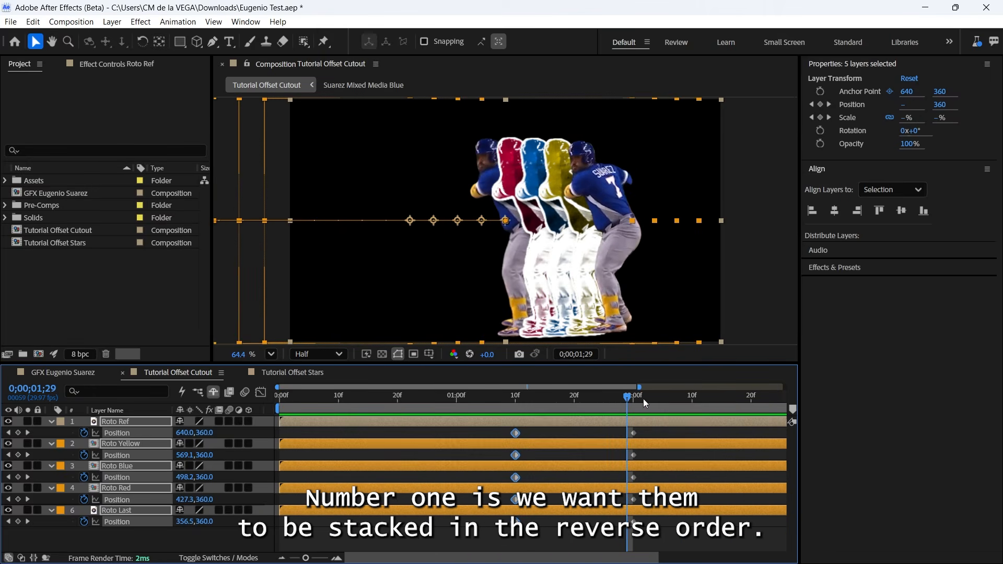
pyautogui.click(636, 294)
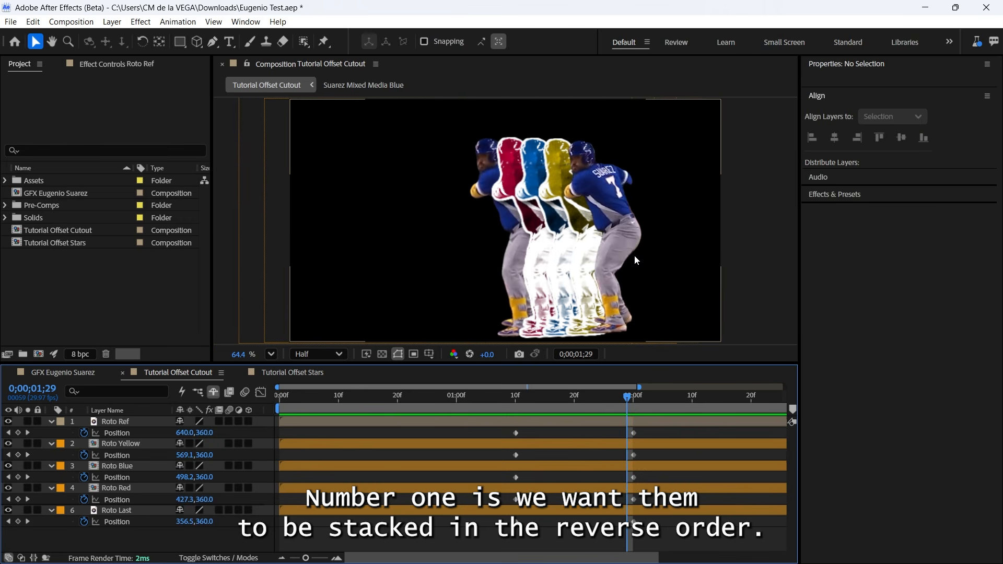
pyautogui.moveTo(133, 443); pyautogui.dragTo(134, 425)
pyautogui.moveTo(132, 466); pyautogui.dragTo(139, 422)
pyautogui.moveTo(129, 487); pyautogui.dragTo(141, 421)
pyautogui.moveTo(133, 510); pyautogui.dragTo(146, 421)
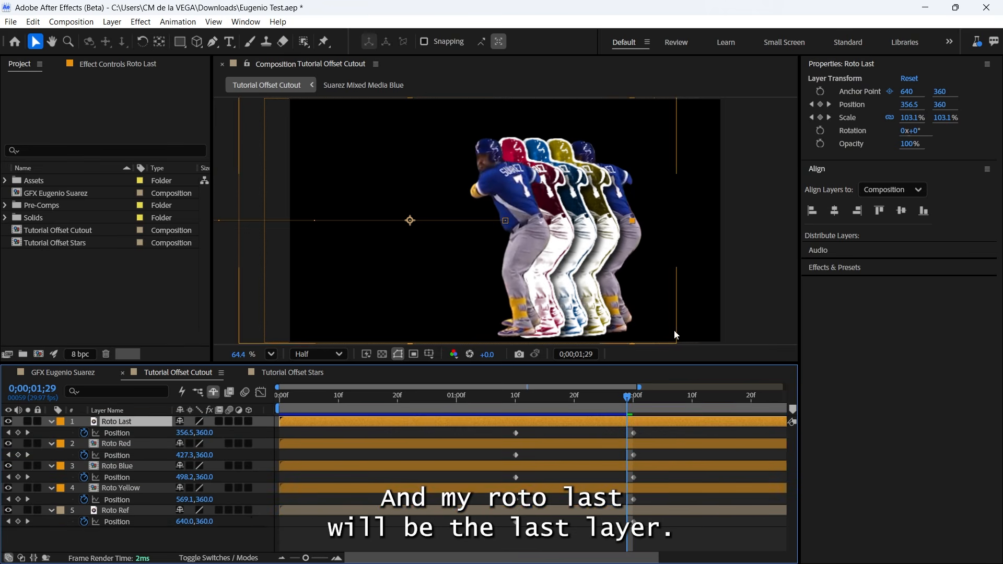
# - Go to 0;00;02;00, reveal the Position and Scale keyframes of all five layers, and enlarge the timeline area
pyautogui.moveTo(520, 400); pyautogui.dragTo(633, 396)
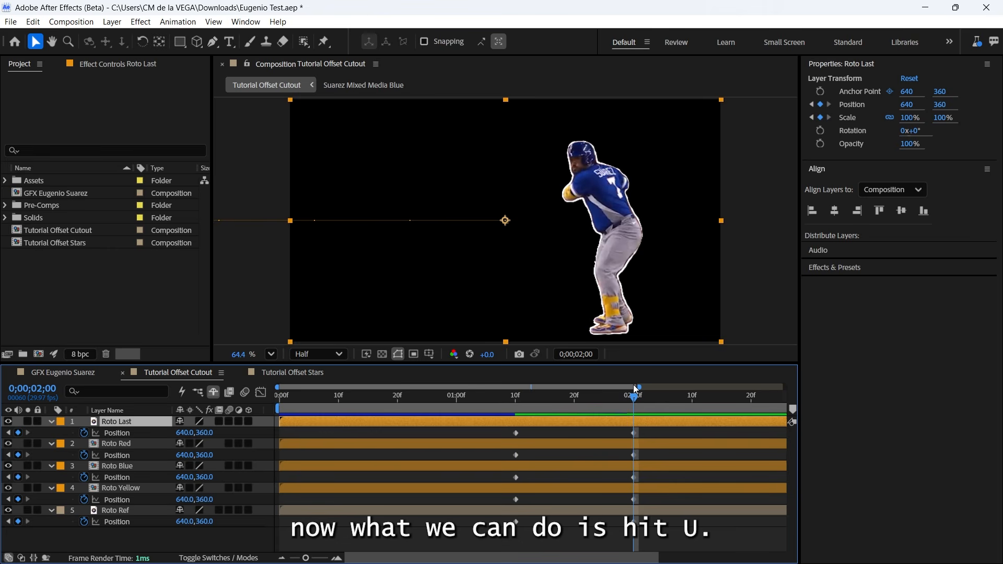
pyautogui.press('u')
pyautogui.hotkey('ctrl', 'a')
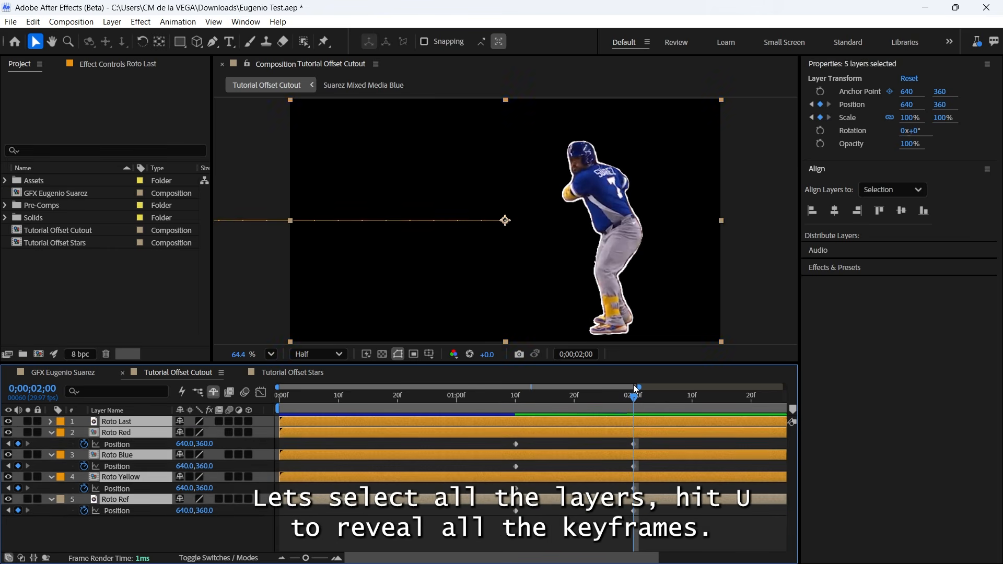
pyautogui.press('u')
pyautogui.moveTo(561, 364); pyautogui.dragTo(557, 311)
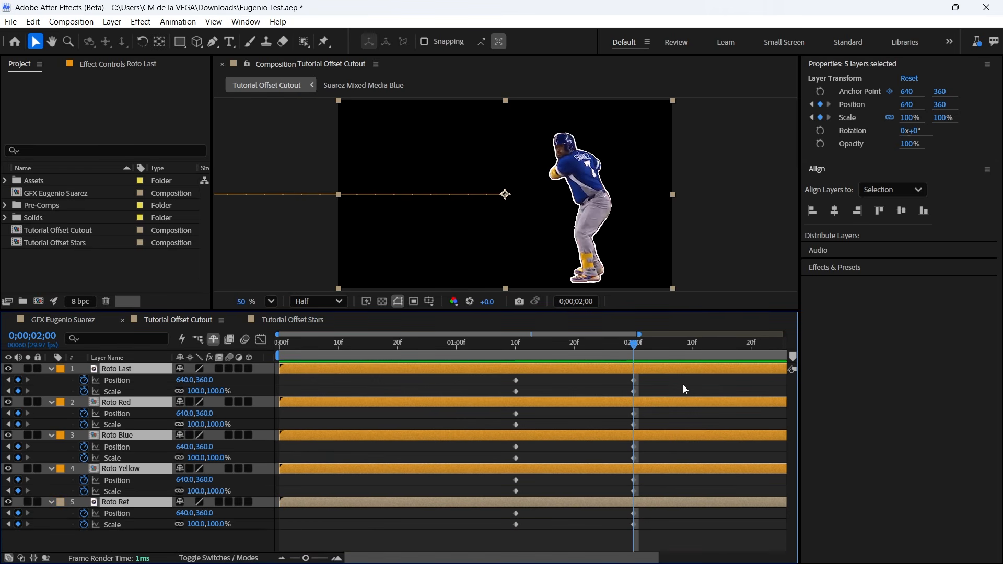
# - Apply Easy Ease to all five layers' 0;00;02;00 keyframes, raise their incoming influence to 100% in the speed graph, and play the result back
pyautogui.moveTo(654, 380); pyautogui.dragTo(619, 535)
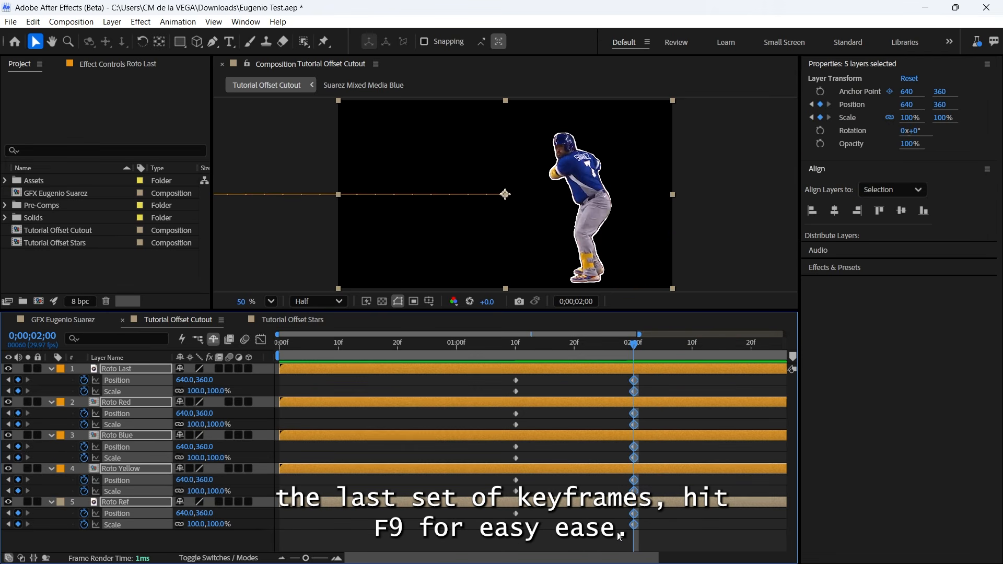
pyautogui.press('F9')
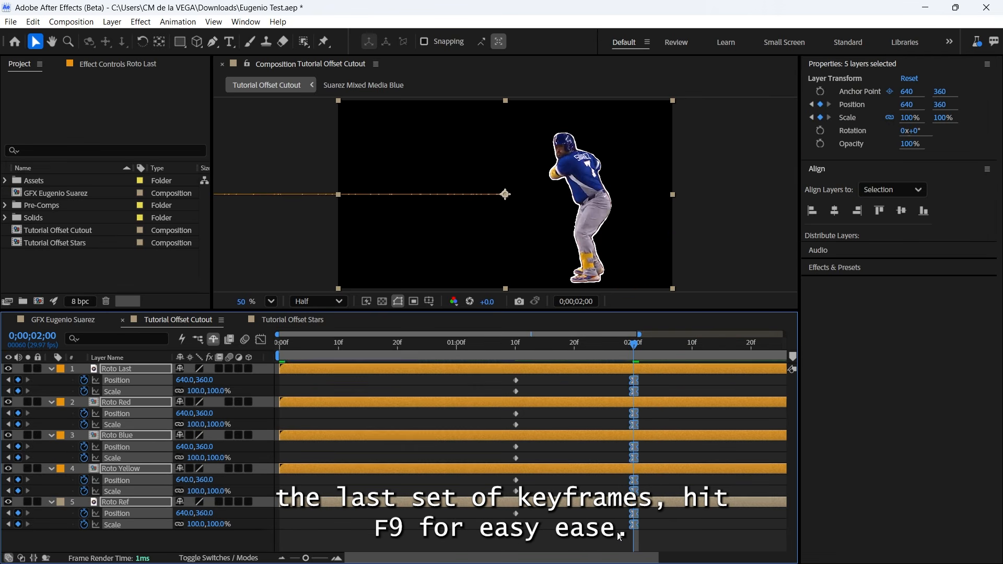
pyautogui.click(261, 340)
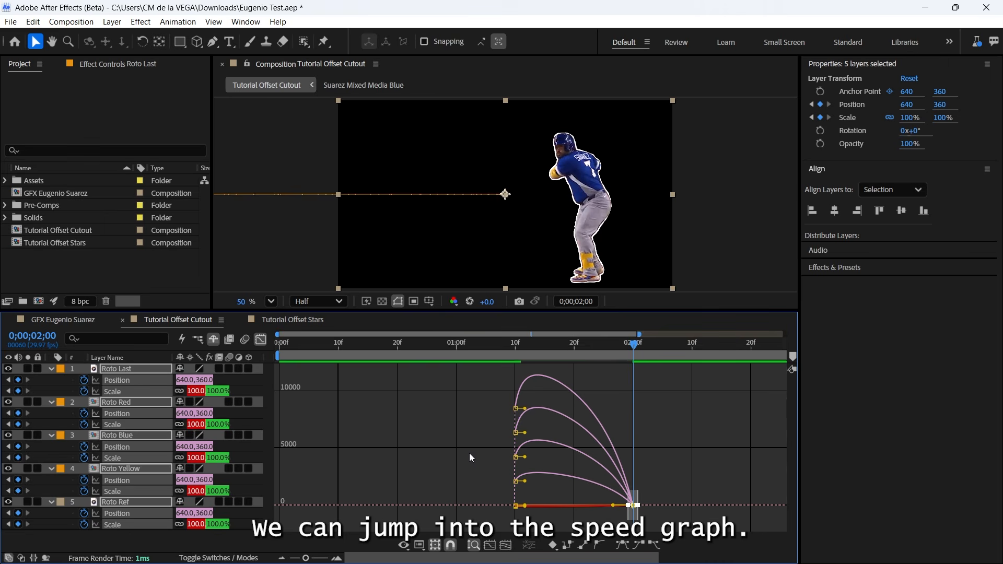
pyautogui.click(419, 545)
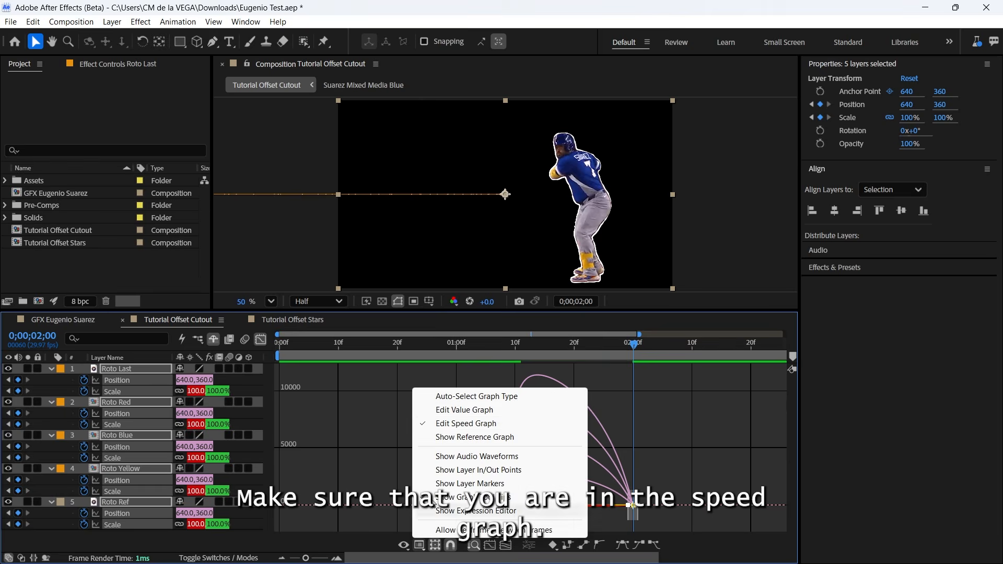
pyautogui.click(442, 425)
pyautogui.moveTo(664, 496); pyautogui.dragTo(564, 521)
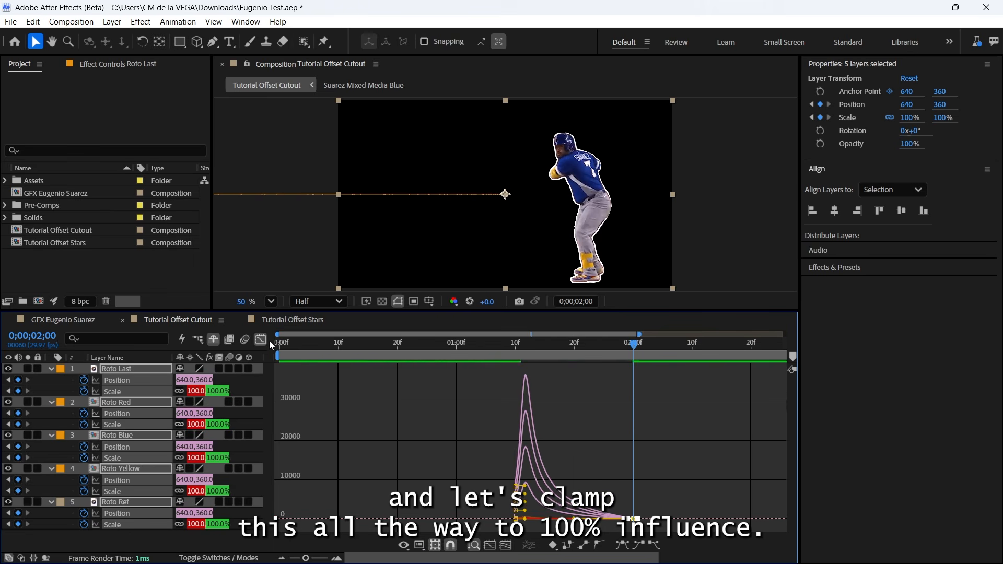
pyautogui.click(260, 339)
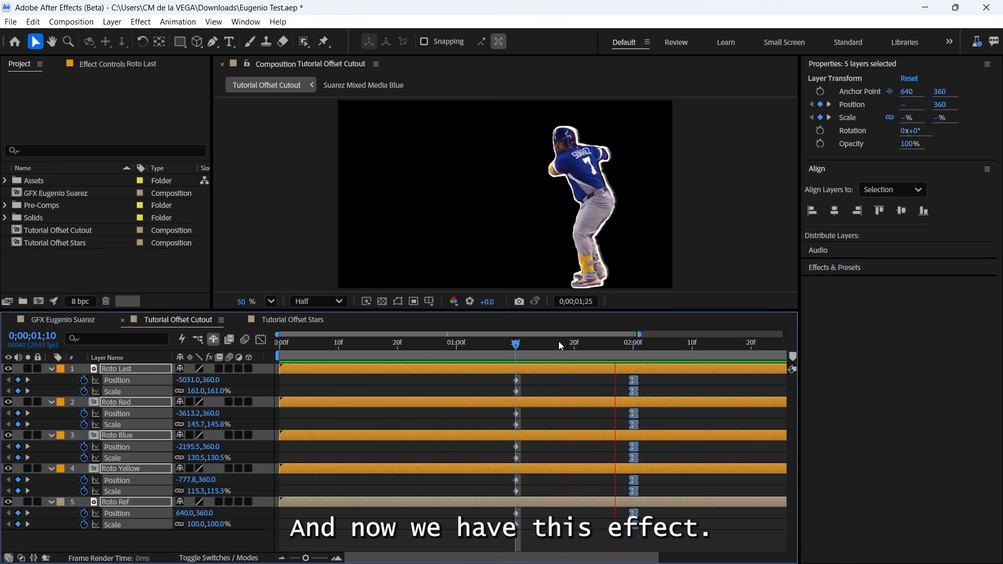
pyautogui.press('space')
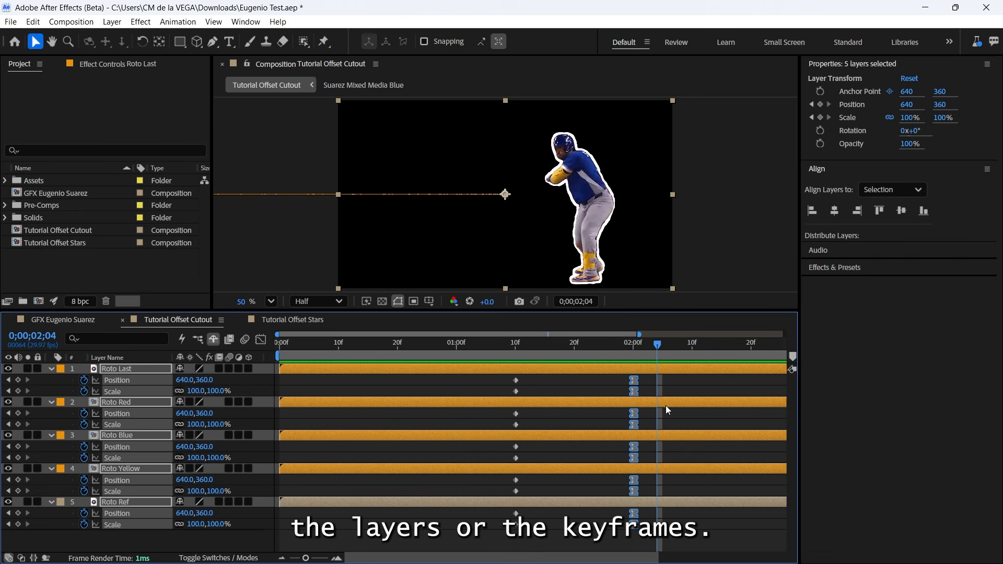
# - Stagger the Position and Scale keyframes of Roto Yellow, Roto Blue, Roto Red and Roto Last four frames apart, with Roto Yellow starting at 0;00;01;10
pyautogui.click(235, 482)
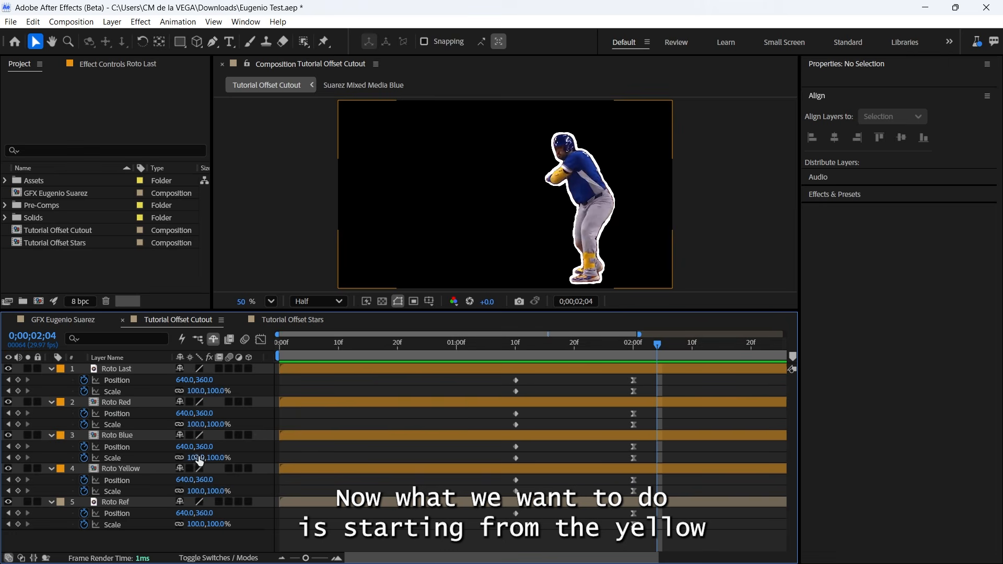
pyautogui.click(133, 470)
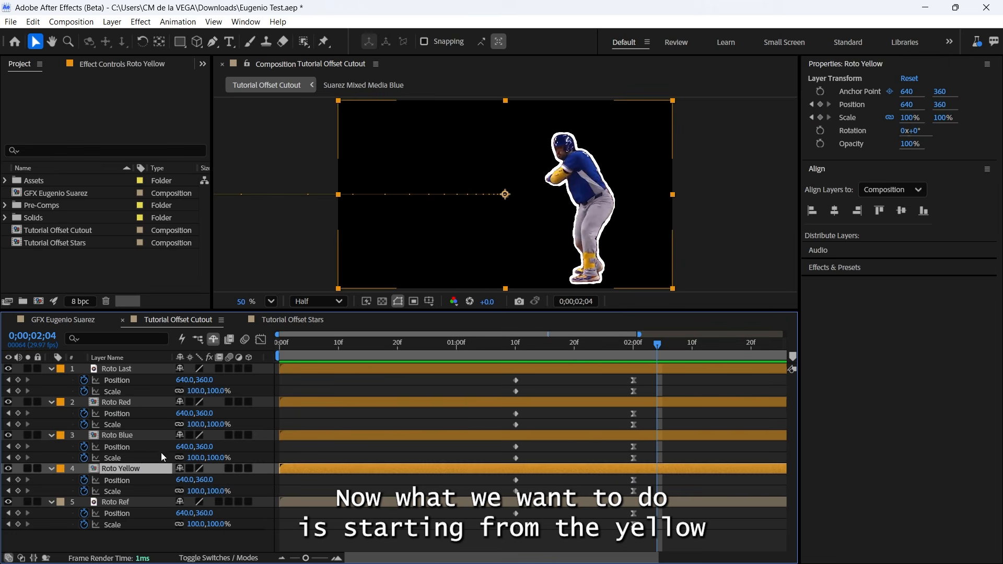
pyautogui.moveTo(671, 490); pyautogui.dragTo(478, 369)
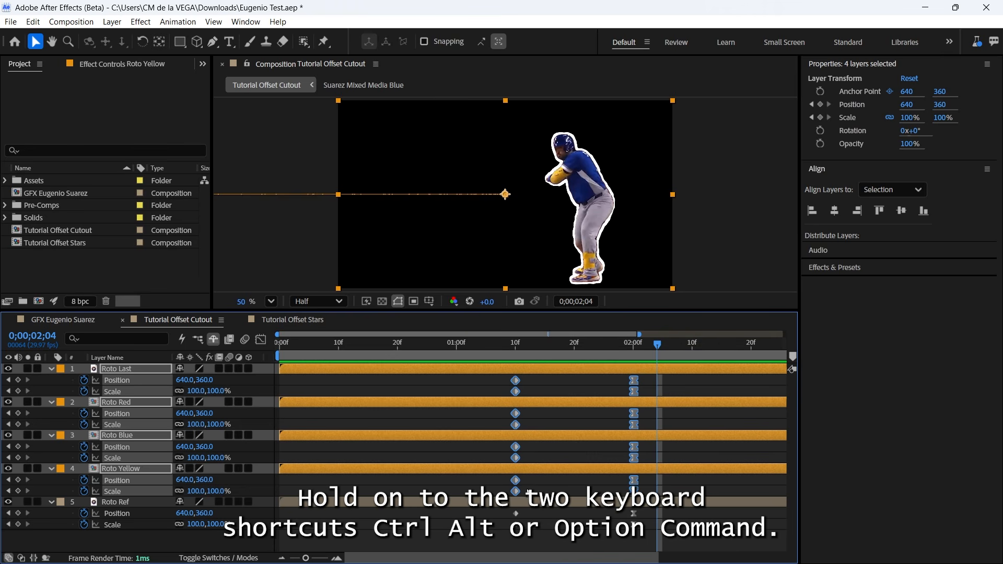
pyautogui.moveTo(515, 491); pyautogui.dragTo(584, 489)
# - Advance frame by frame from 0;00;01;10 to check the keyframe offset between Roto Yellow and Roto Blue, and return to 0;00;01;10
pyautogui.click(517, 343)
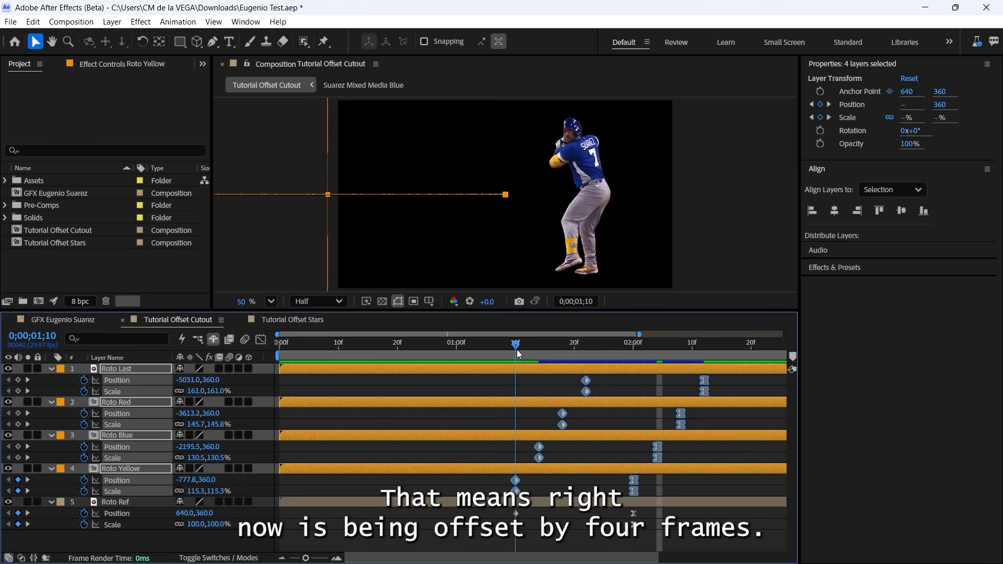
pyautogui.press('pagedown')
pyautogui.press('pagedown')
pyautogui.press('pagedown')
pyautogui.press('pagedown')
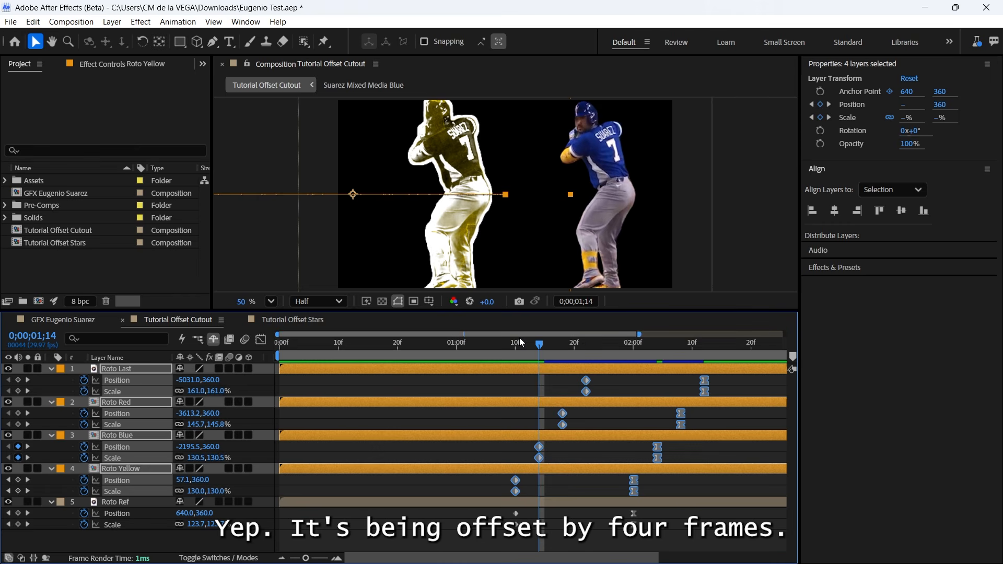
pyautogui.click(515, 343)
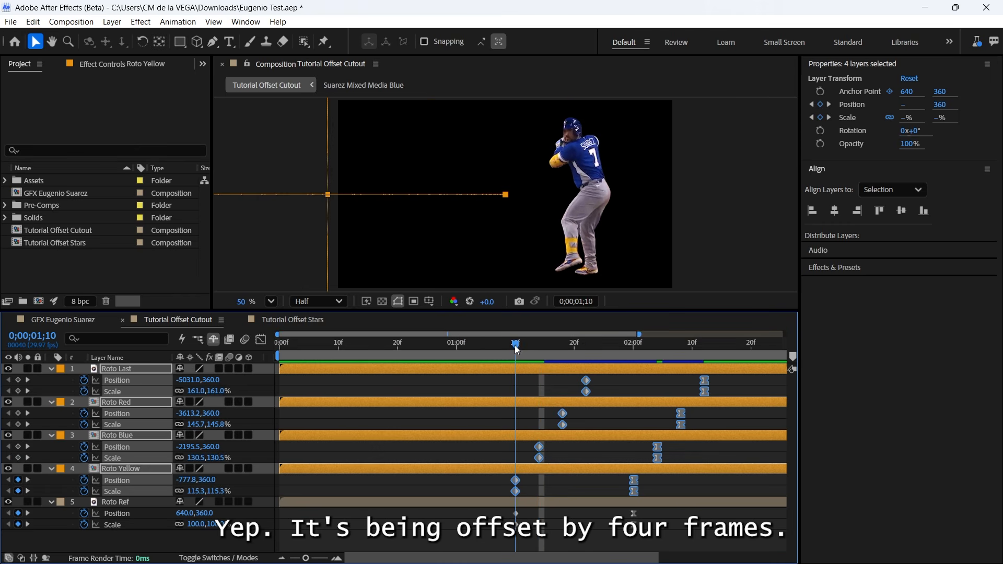
# - Collapse the Roto Ref properties, enlarge the composition view, and play back the staggered cutout animation
pyautogui.click(129, 501)
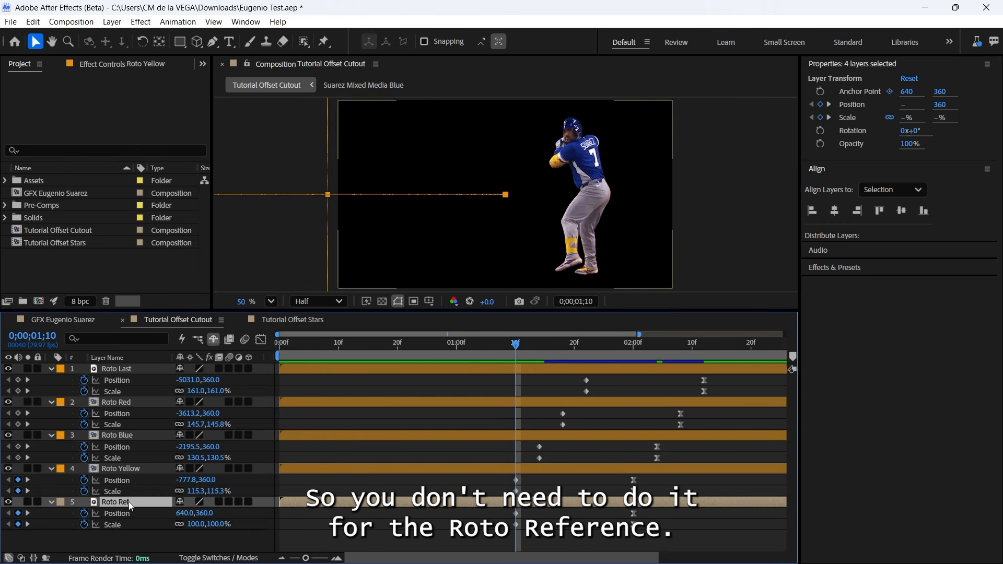
pyautogui.click(51, 501)
pyautogui.moveTo(531, 311); pyautogui.dragTo(540, 372)
pyautogui.press('space')
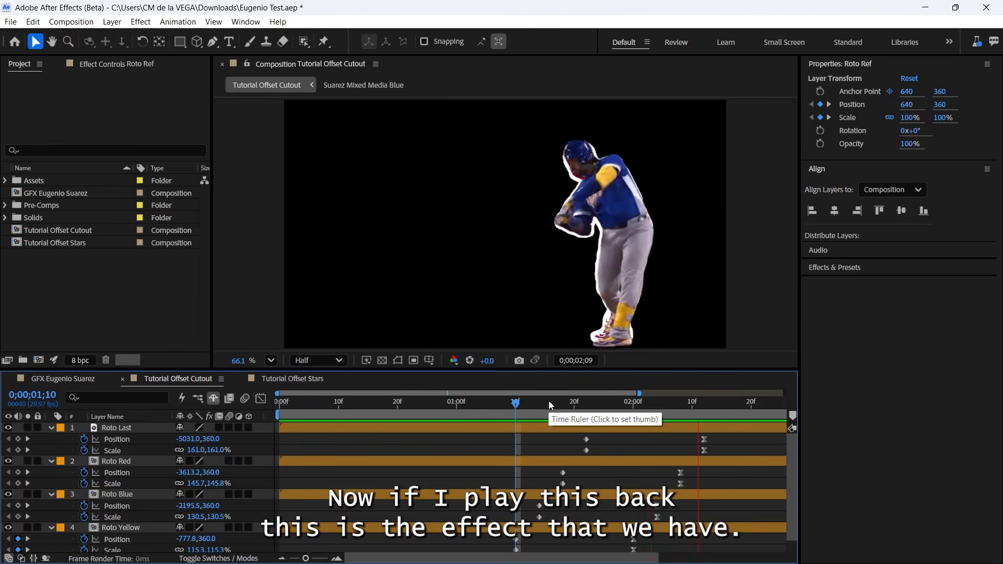
pyautogui.press('space')
pyautogui.click(509, 400)
pyautogui.press('space')
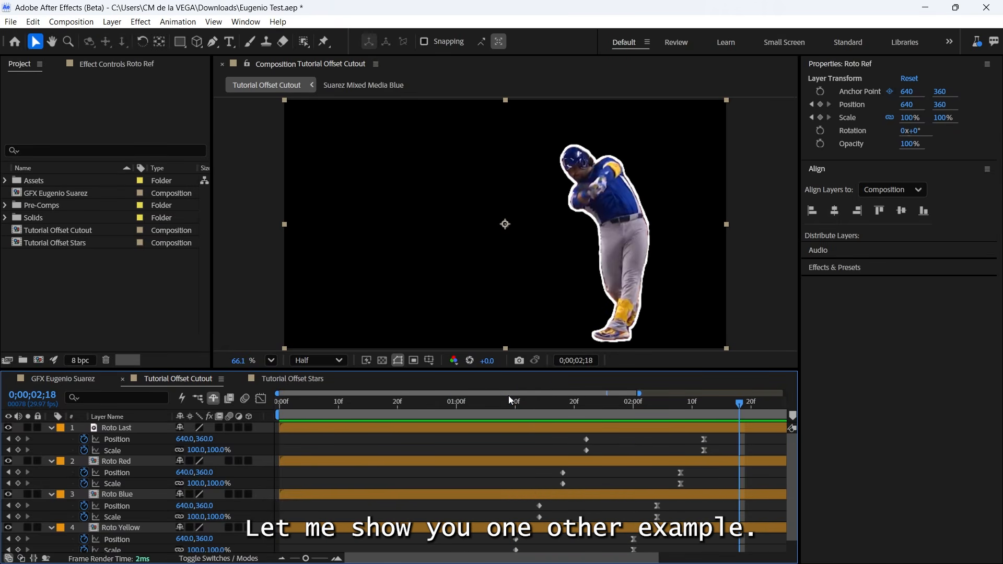
# - Switch to the Tutorial Offset Stars composition, examine the Scale expression on Star 8, and play back the random star scaling
pyautogui.click(310, 378)
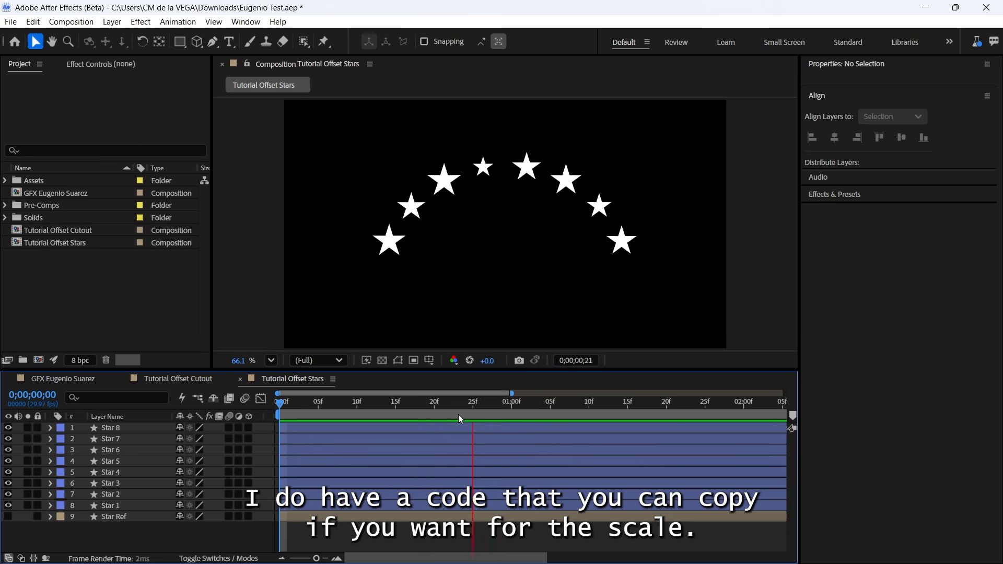
pyautogui.click(130, 427)
pyautogui.press('s')
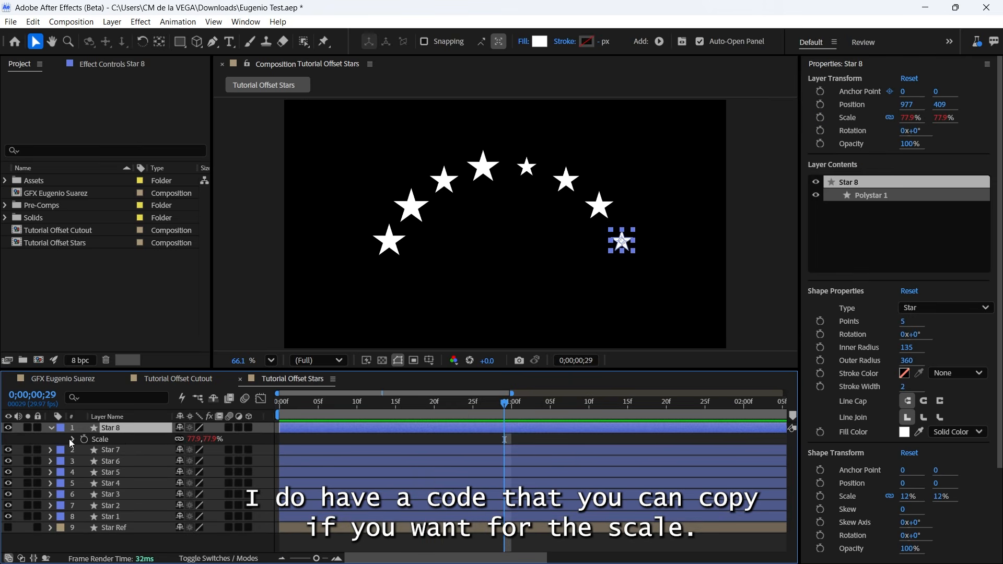
pyautogui.click(73, 439)
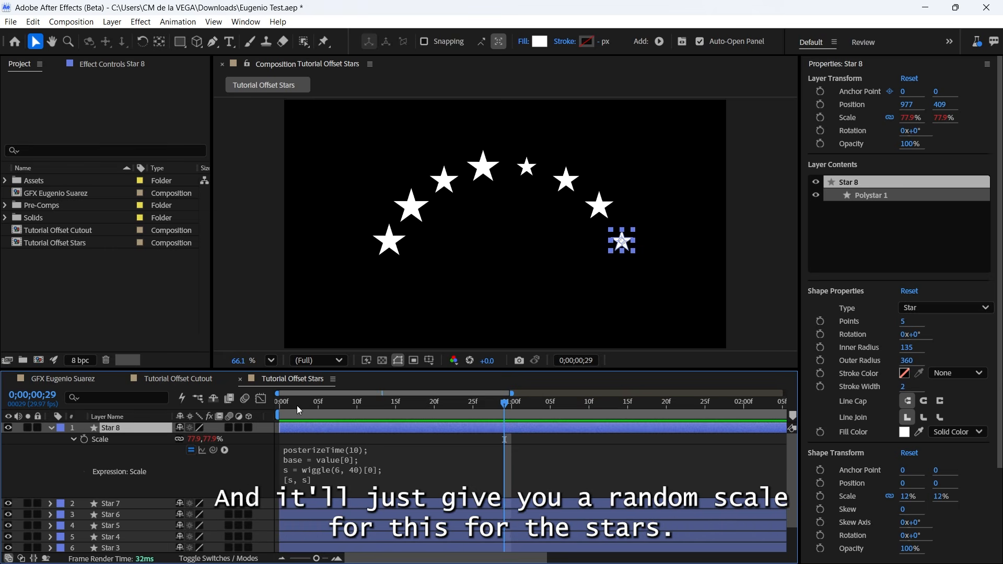
pyautogui.press('space')
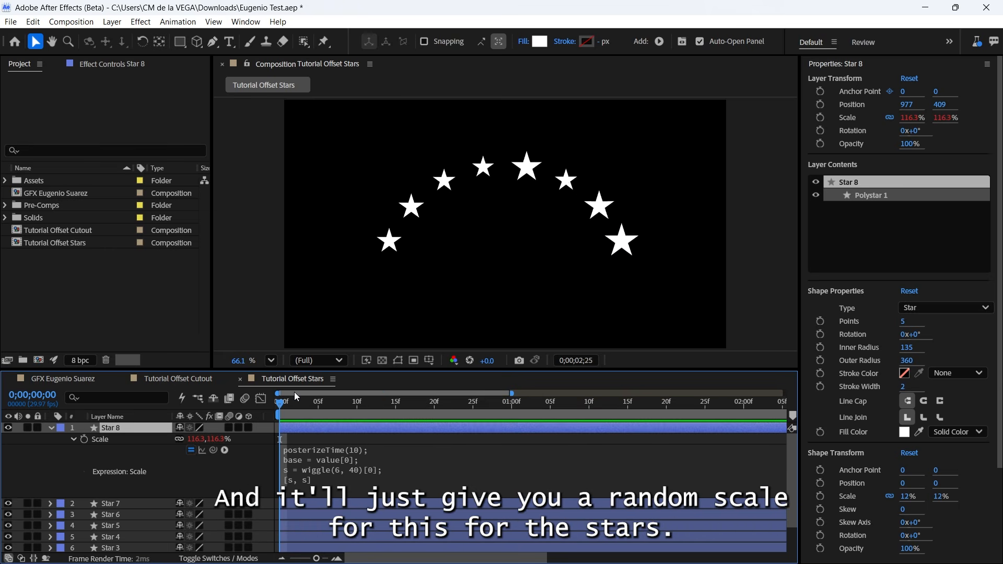
pyautogui.press('space')
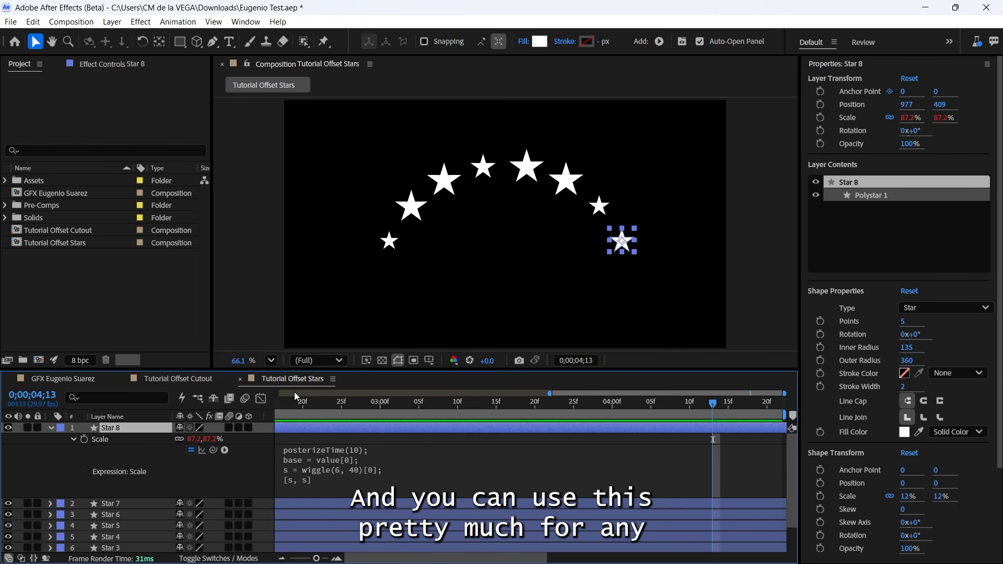
pyautogui.press('Home')
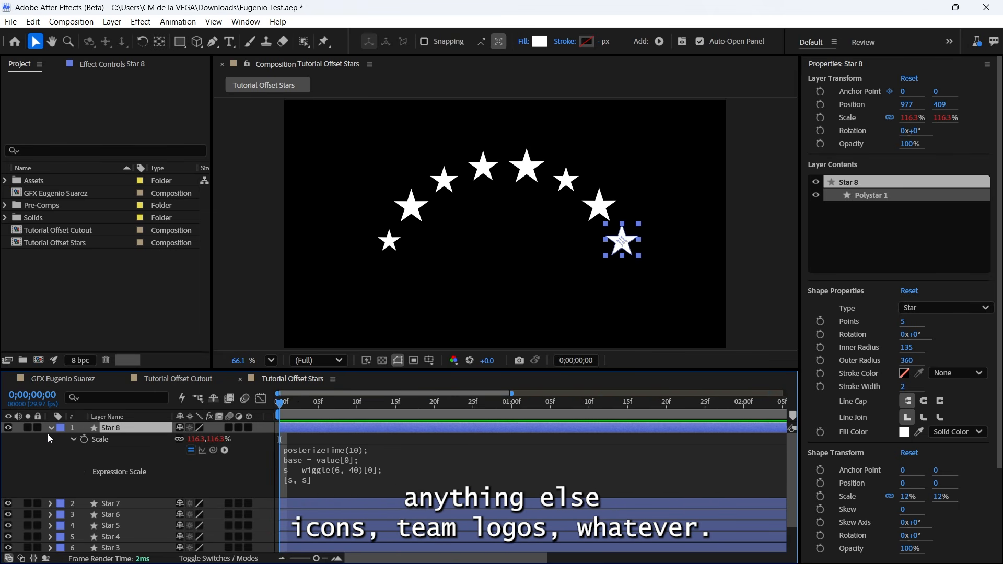
# - Collapse the Star 8 properties and briefly solo Star Ref to view the reference star on its own
pyautogui.click(51, 428)
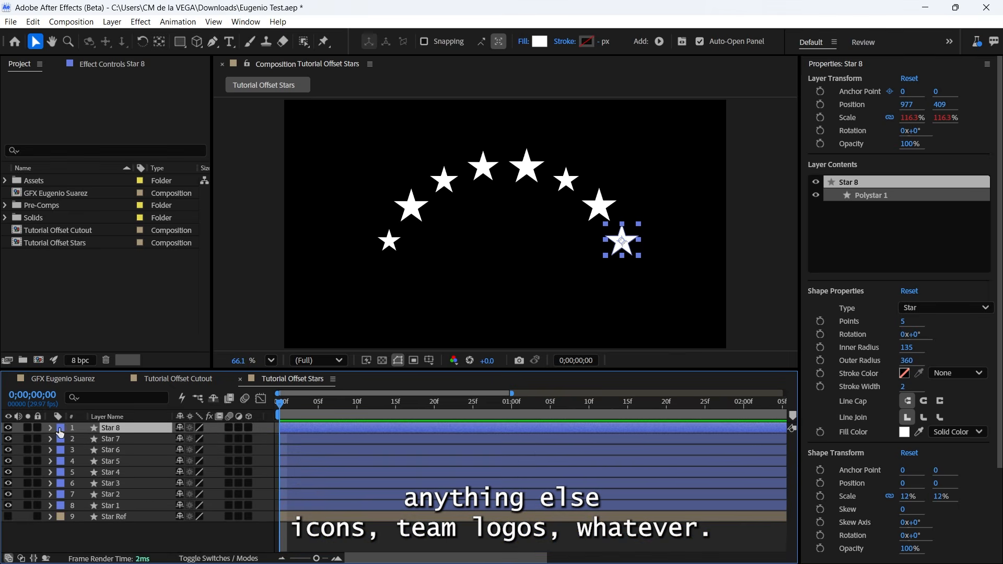
pyautogui.click(128, 516)
pyautogui.click(28, 516)
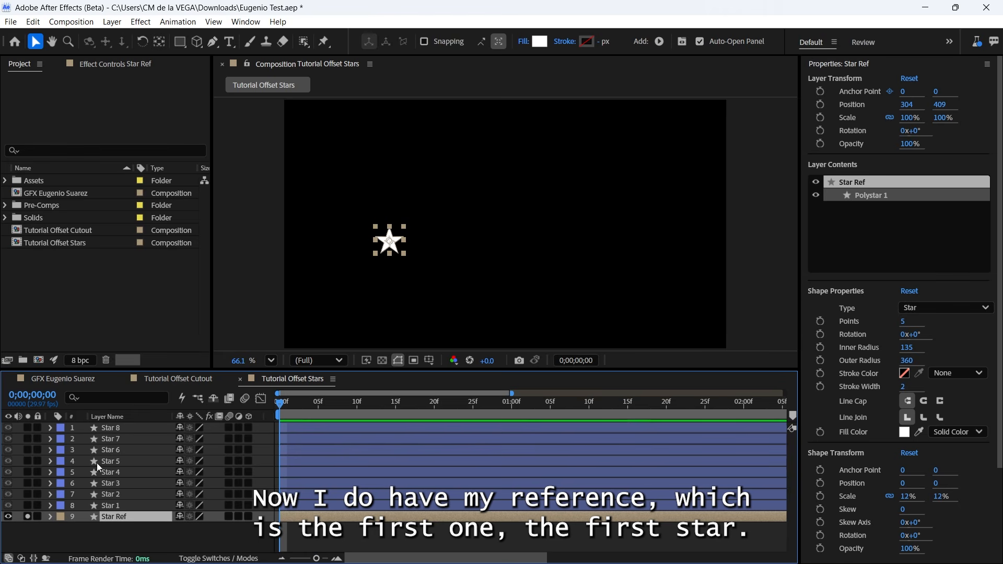
pyautogui.click(28, 517)
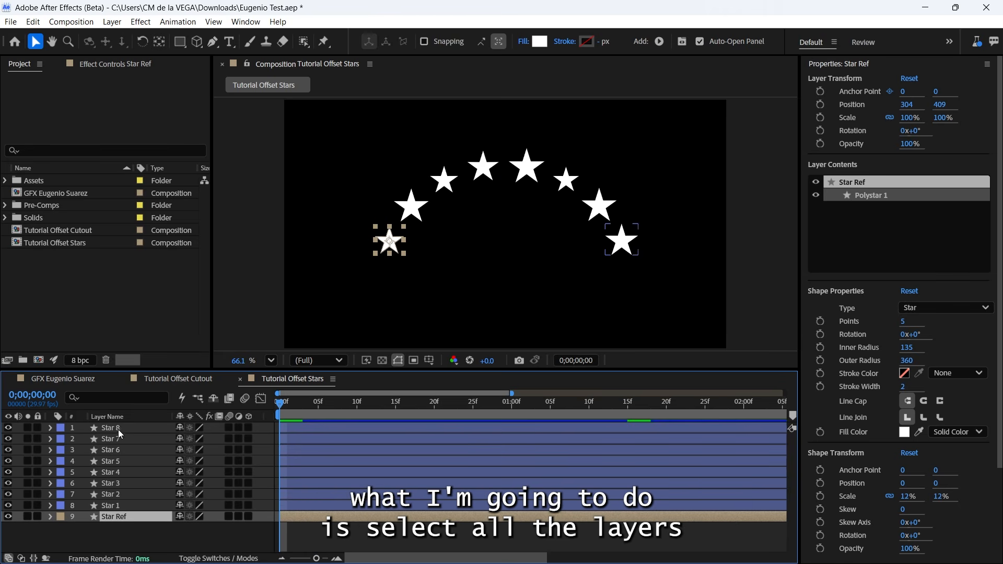
# - Add Position keyframes to all nine layers at 0;00;00;00 and again at 0;00;00;13
pyautogui.hotkey('ctrl', 'a')
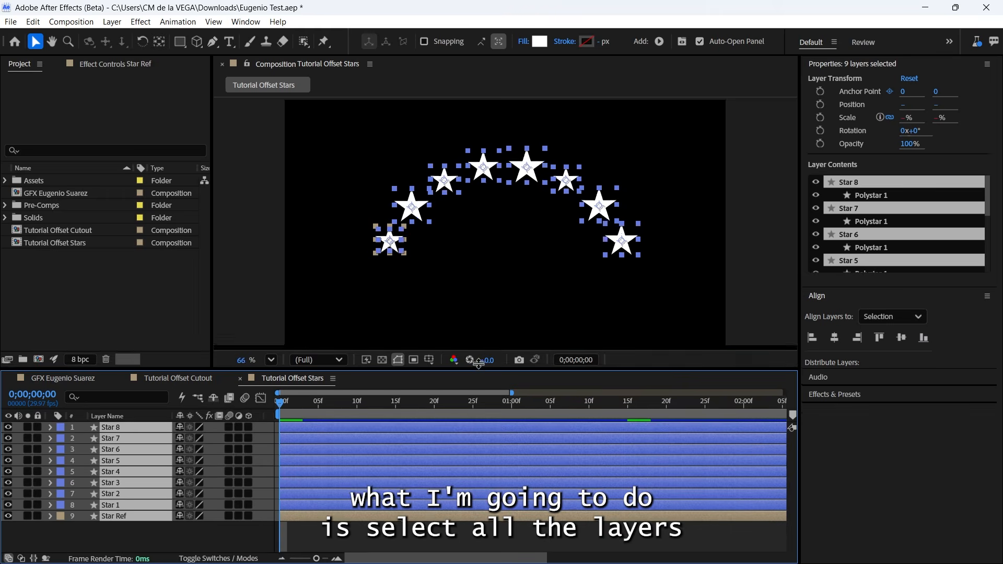
pyautogui.moveTo(475, 369); pyautogui.dragTo(434, 332)
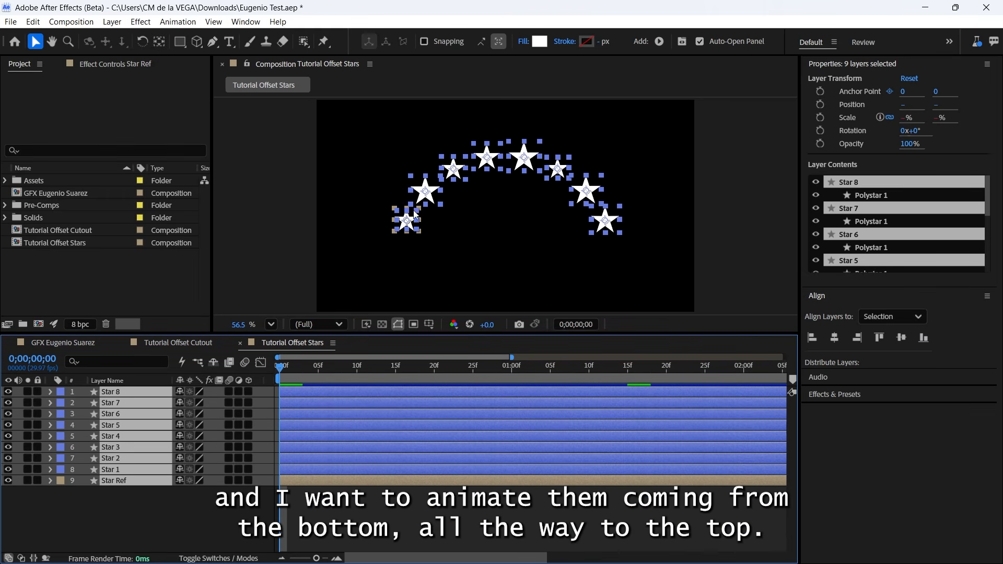
pyautogui.press('p')
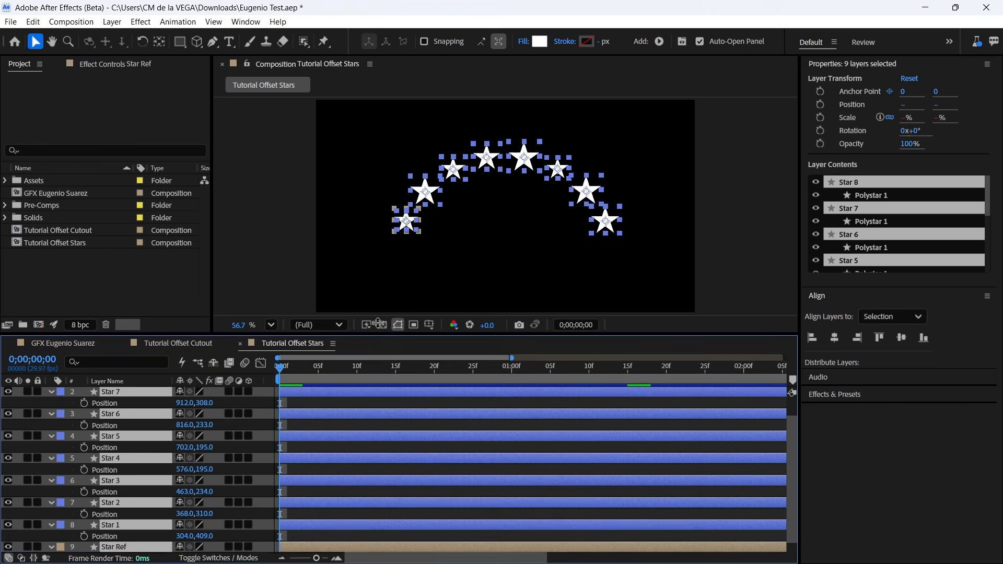
pyautogui.moveTo(379, 336); pyautogui.dragTo(369, 289)
pyautogui.moveTo(84, 358); pyautogui.dragTo(84, 537)
pyautogui.moveTo(351, 326); pyautogui.dragTo(380, 325)
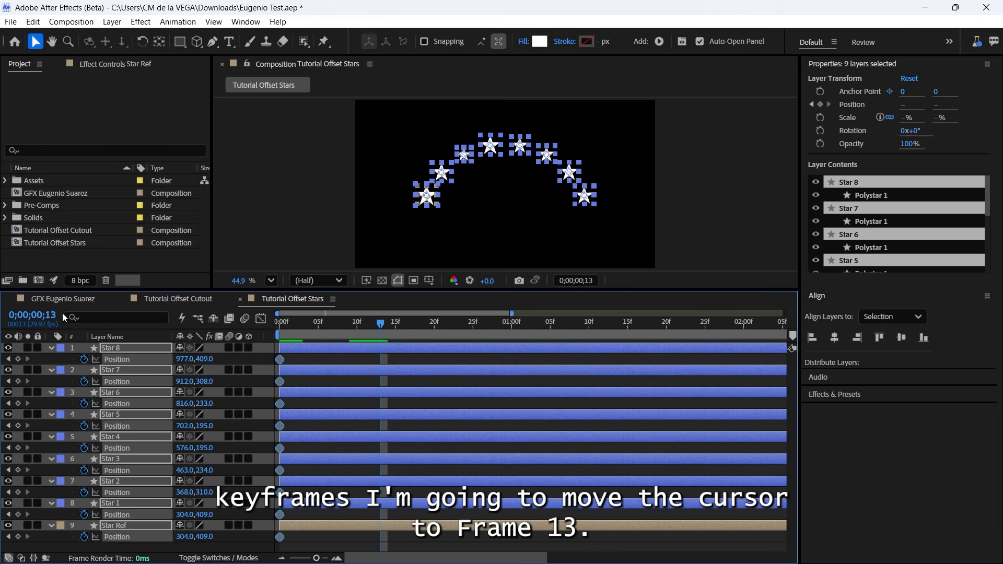
pyautogui.click(18, 359)
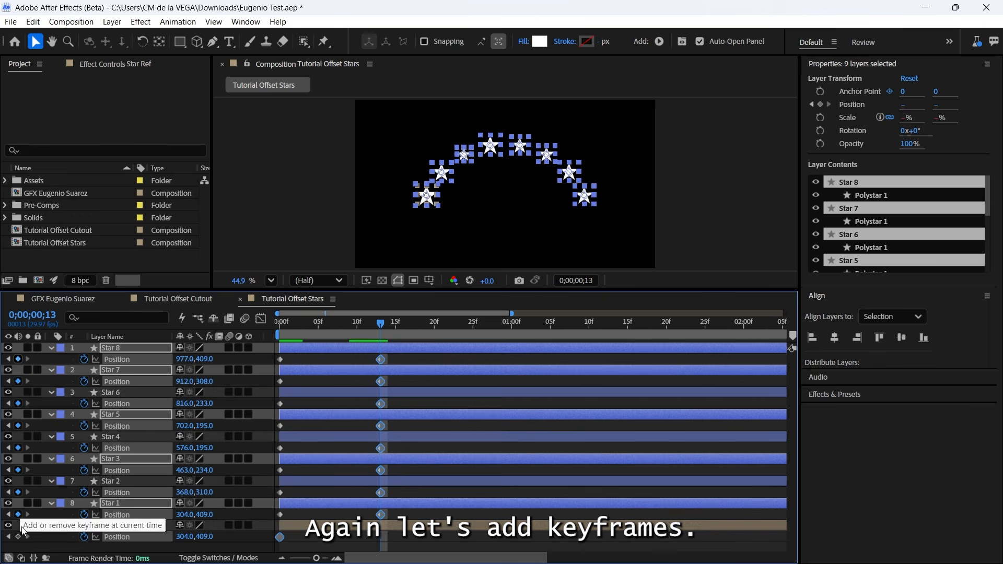
# - At 0;00;00;00, spread the star layers' Position keyframes progressively downward in Y, from 858.2 for Star 1 to 4003 for Star 8, and inspect their paths
pyautogui.press('Home')
pyautogui.moveTo(301, 541); pyautogui.dragTo(272, 353)
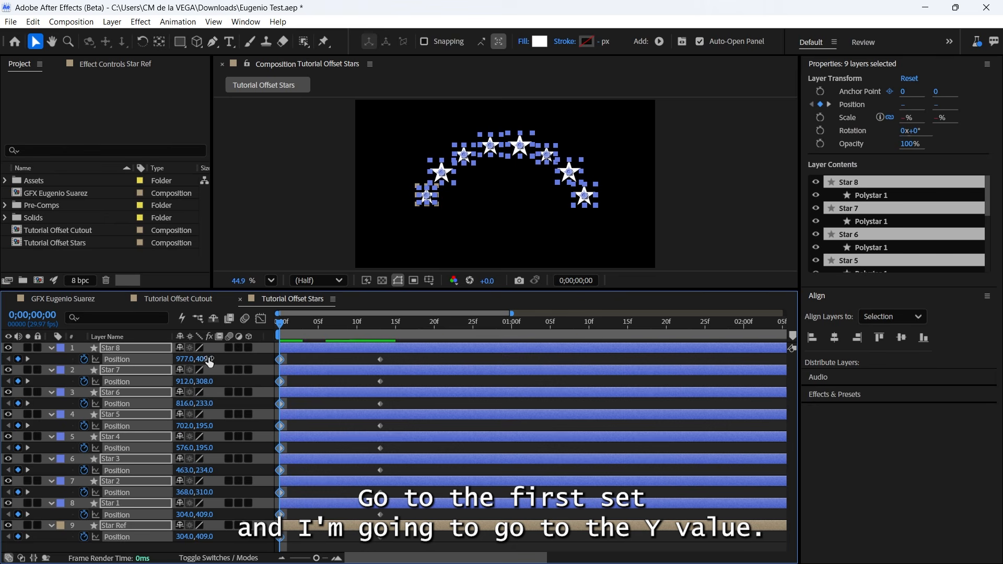
pyautogui.moveTo(207, 359); pyautogui.dragTo(525, 310)
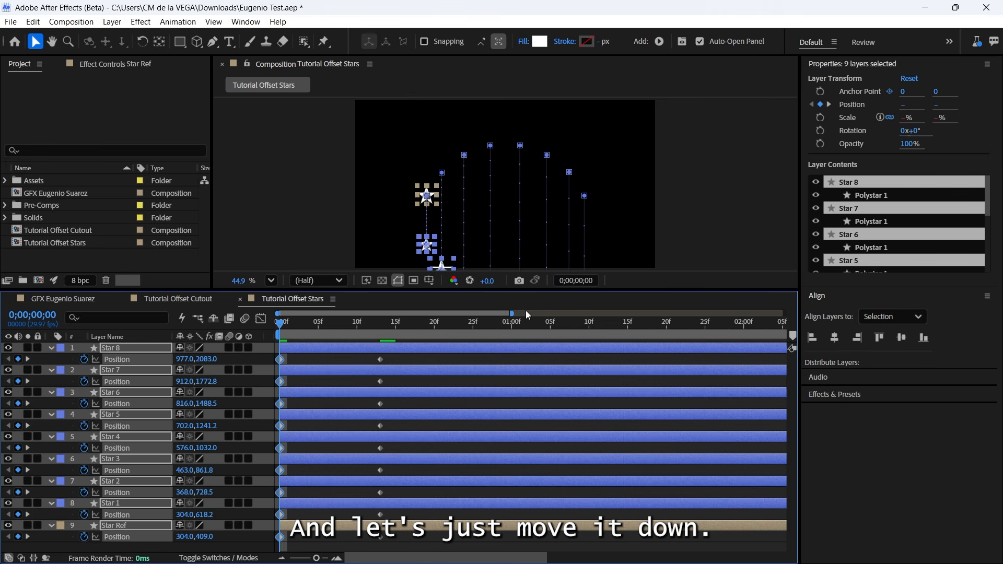
pyautogui.press(',')
pyautogui.press(',')
pyautogui.press(',')
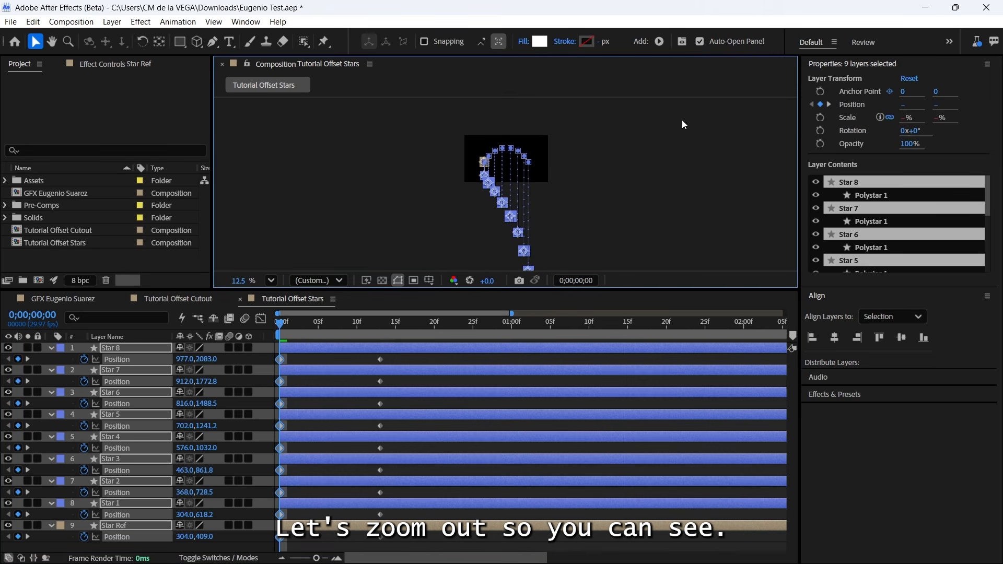
pyautogui.moveTo(212, 361); pyautogui.dragTo(634, 116)
pyautogui.press('`')
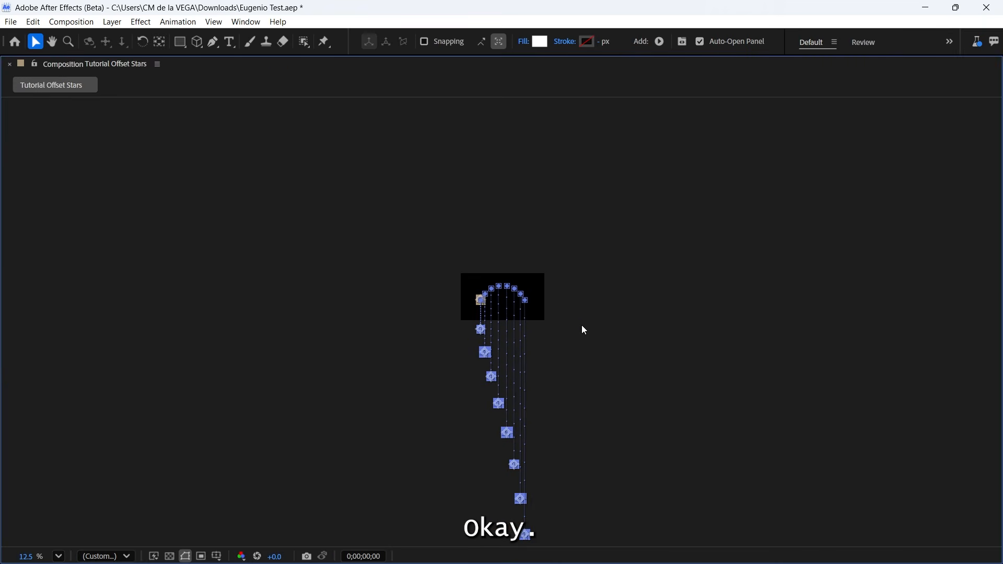
pyautogui.press('`')
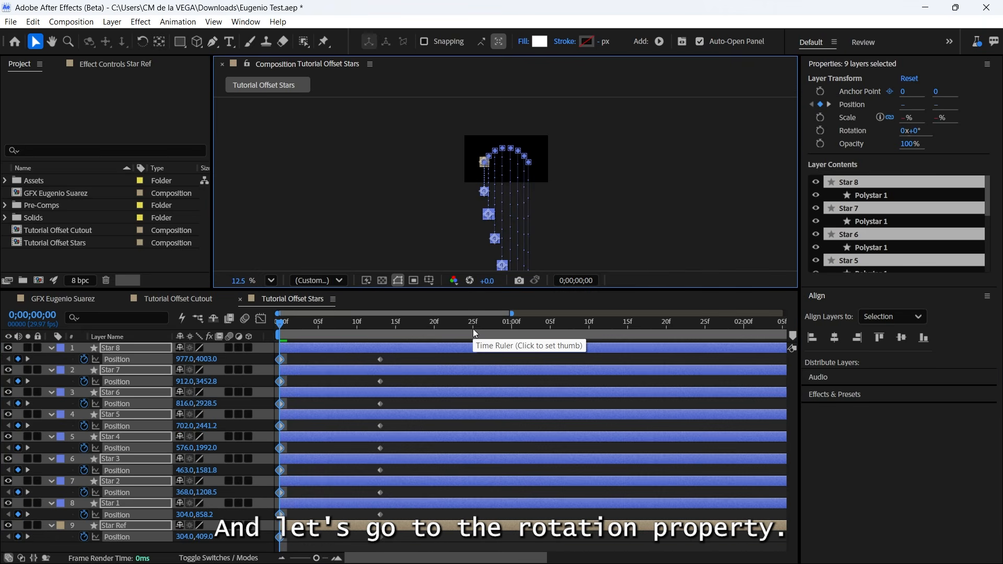
# - Add Rotation keyframes to all nine layers at 0;00;00;00 and again at 0;00;00;13
pyautogui.press('r')
pyautogui.click(84, 359)
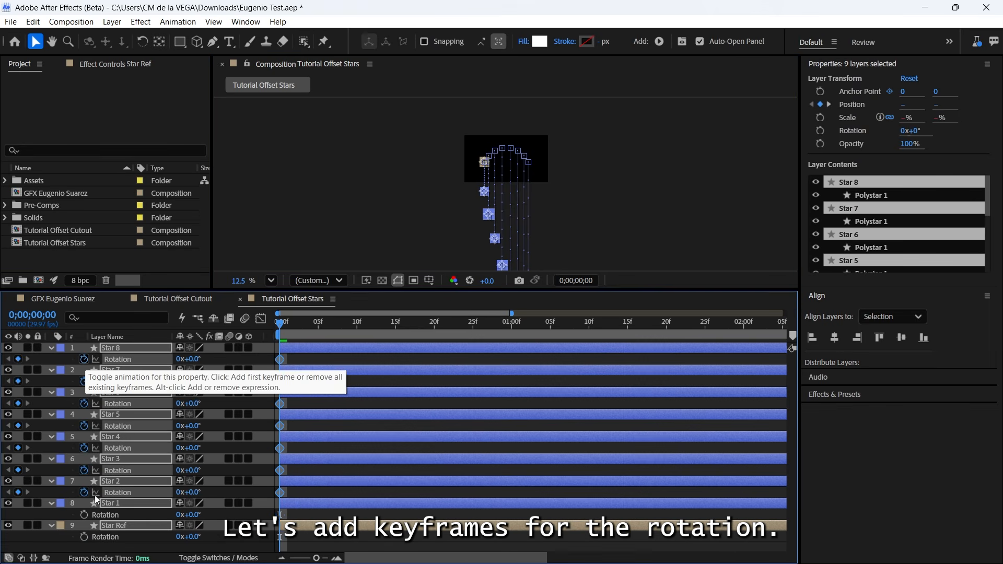
pyautogui.moveTo(384, 323); pyautogui.dragTo(380, 324)
pyautogui.click(18, 537)
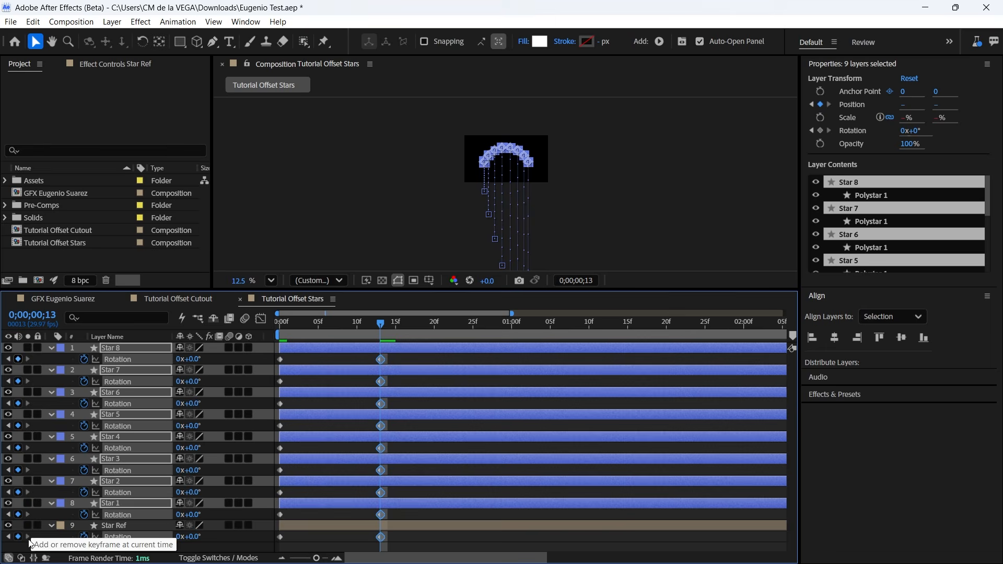
# - At 0;00;00;00, spread the layers' Rotation keyframes progressively, from 6.5° for Star 1 to 52° for Star 8, keeping Star Ref at 0°
pyautogui.click(295, 540)
pyautogui.press('Home')
pyautogui.moveTo(289, 550); pyautogui.dragTo(270, 356)
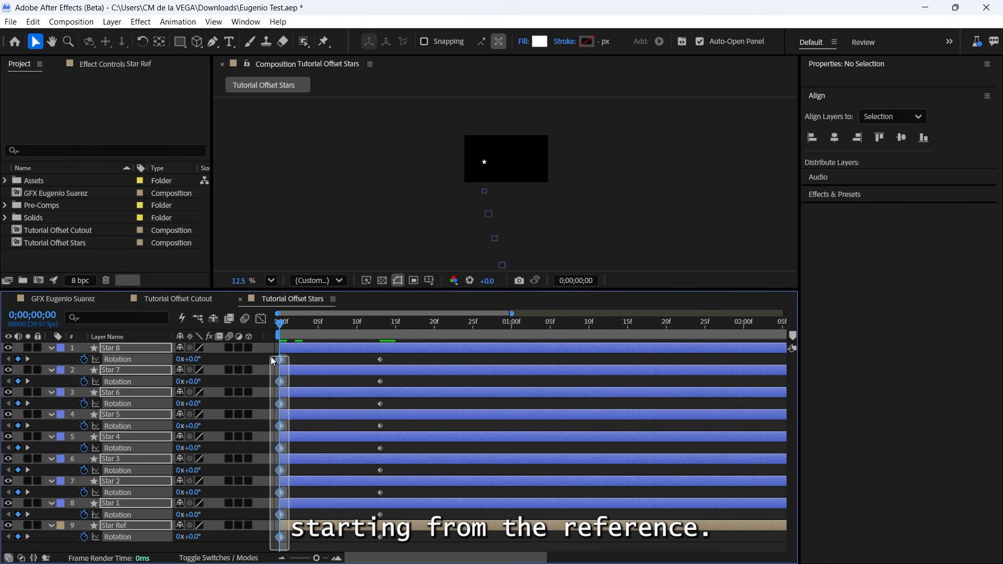
pyautogui.moveTo(270, 356); pyautogui.dragTo(270, 356)
pyautogui.moveTo(195, 542); pyautogui.dragTo(215, 538)
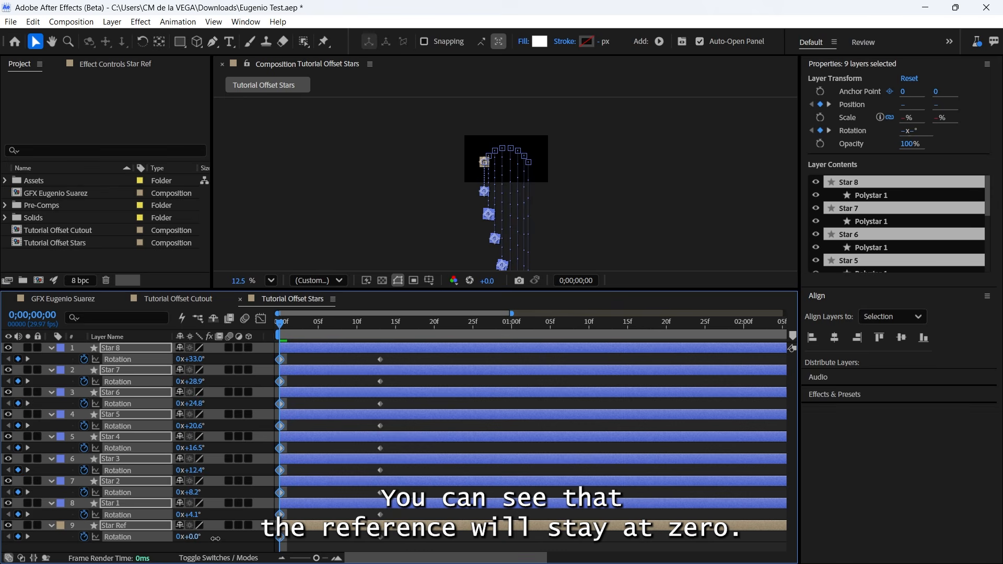
pyautogui.moveTo(219, 538); pyautogui.dragTo(227, 538)
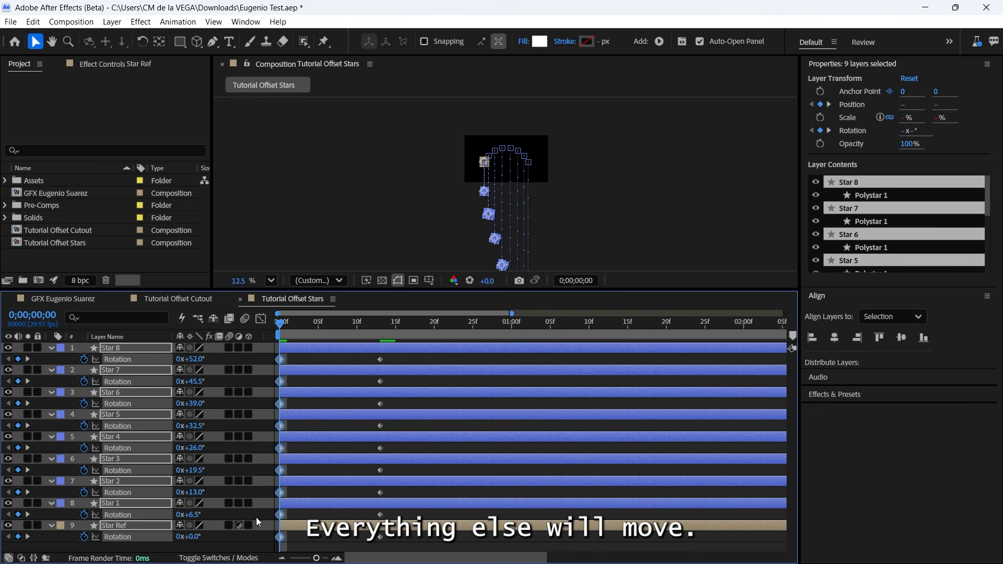
# - Reveal all keyframed properties on the star layers, enlarge the timeline, and collapse and hide Star Ref
pyautogui.press('u')
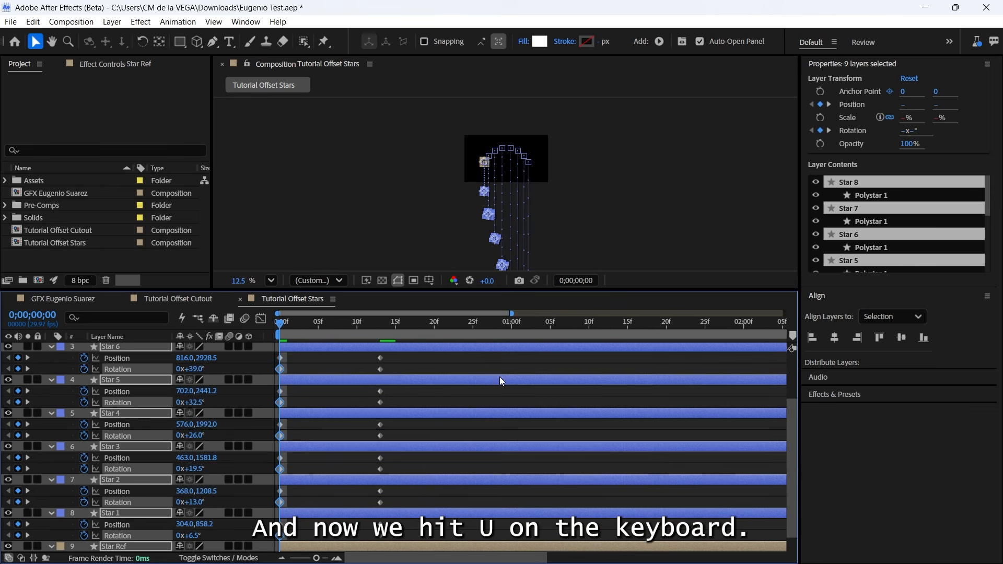
pyautogui.moveTo(399, 289); pyautogui.dragTo(397, 197)
pyautogui.press('F2')
pyautogui.click(52, 521)
pyautogui.click(7, 521)
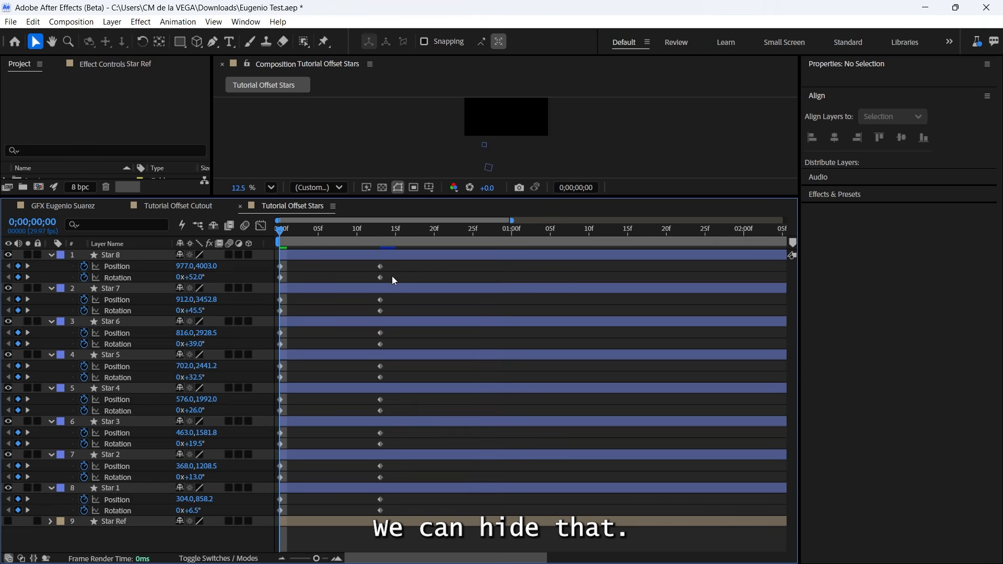
# - Apply Easy Ease to the Position and Rotation keyframes at 0;00;00;13 on Star 1 through Star 8 and shape their ease in the Graph Editor
pyautogui.moveTo(382, 310); pyautogui.dragTo(350, 522)
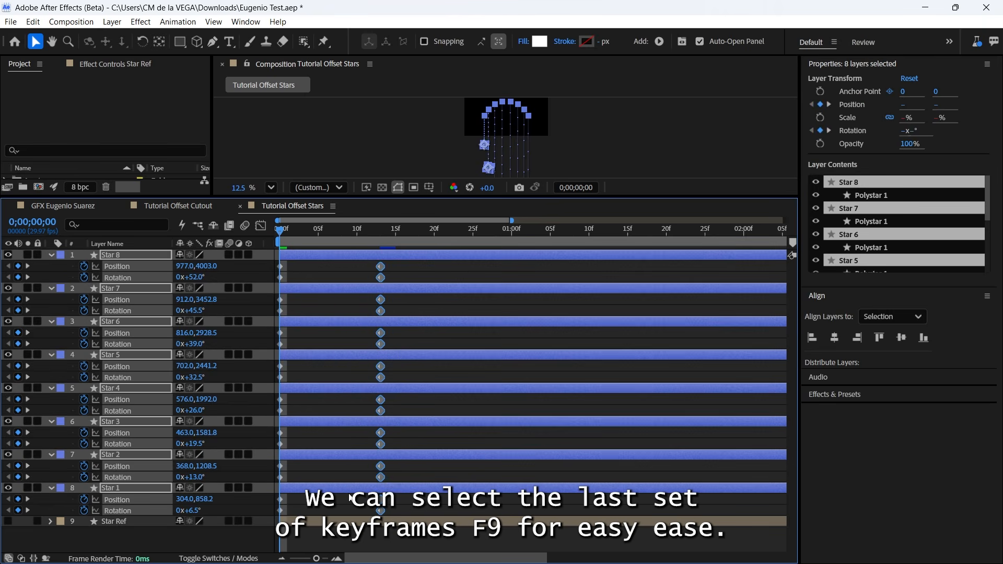
pyautogui.press('F9')
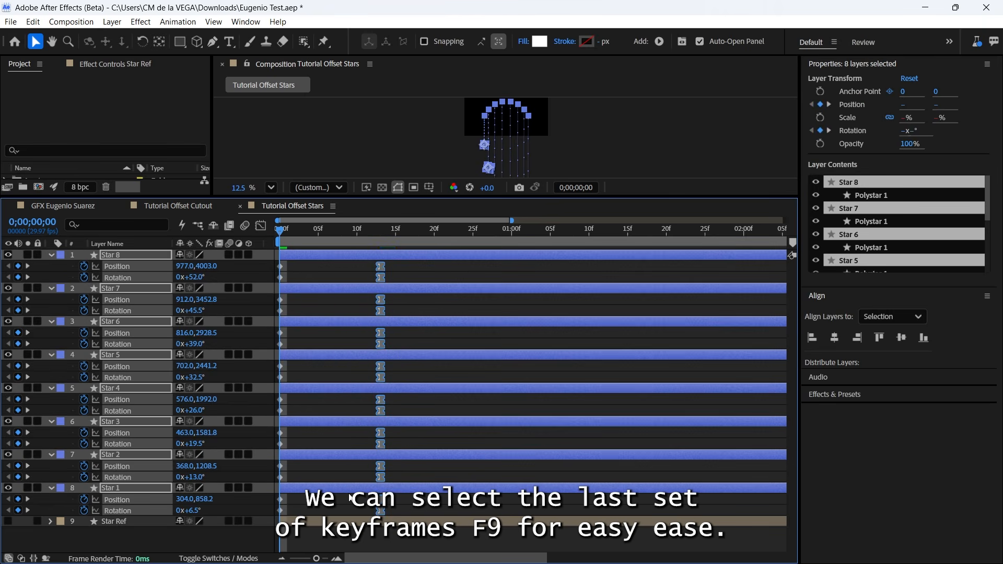
pyautogui.click(260, 225)
pyautogui.moveTo(450, 468); pyautogui.dragTo(329, 511)
pyautogui.hotkey('shift', 'F3')
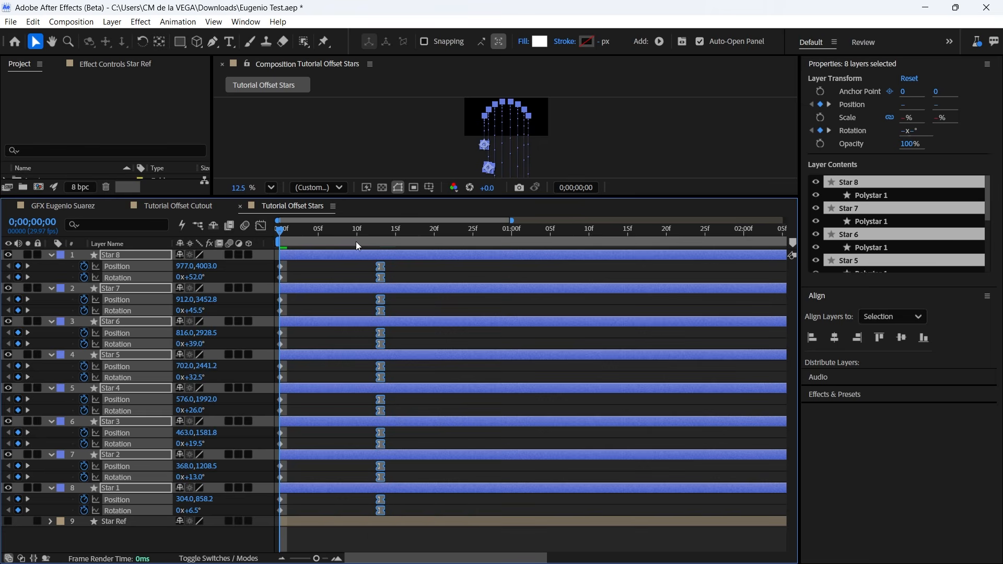
# - Stagger the layers in order from Star 1 to Star 8 so each starts two frames after the previous one
pyautogui.click(130, 492)
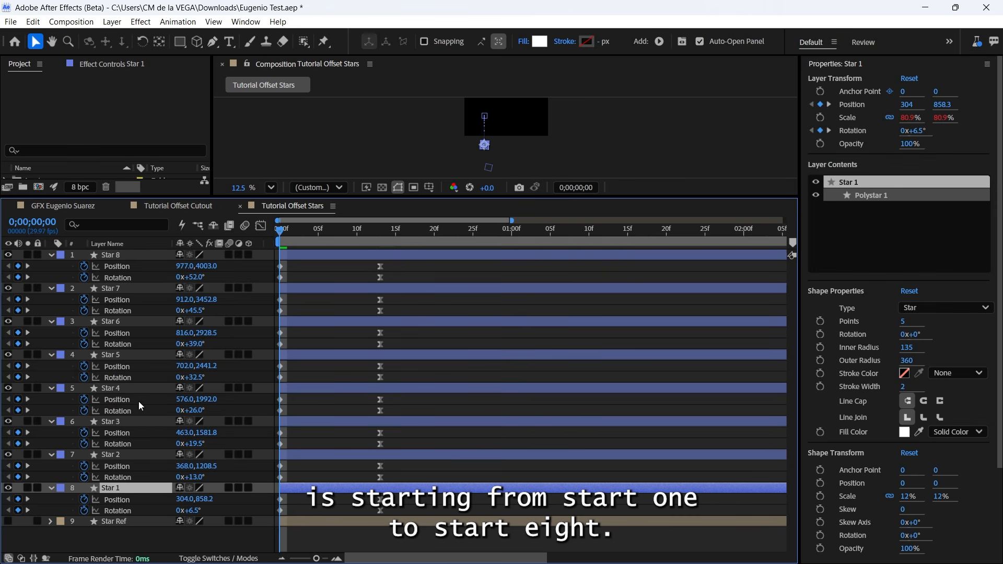
pyautogui.keyDown('shift'); pyautogui.click(125, 255); pyautogui.keyUp('shift')
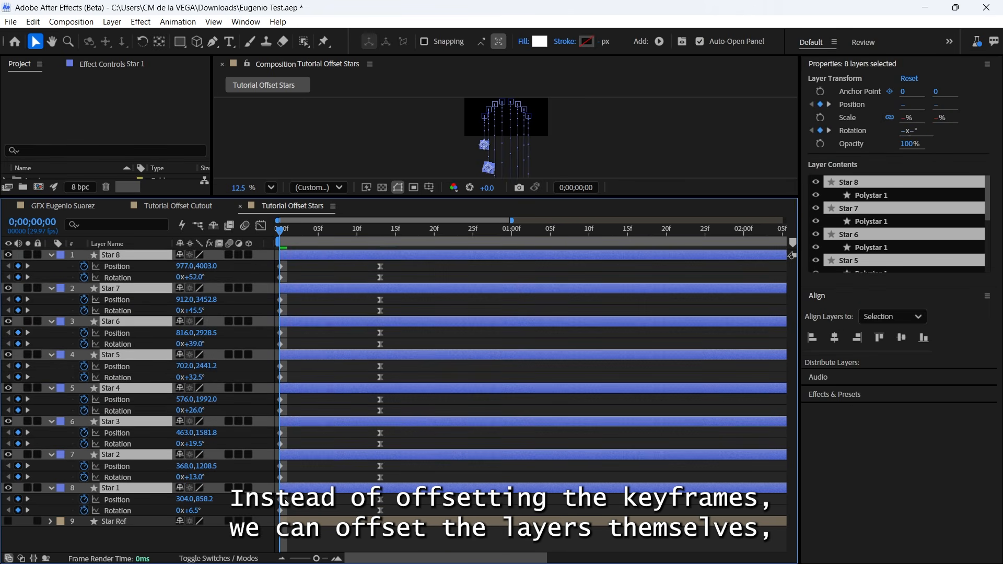
pyautogui.moveTo(307, 488); pyautogui.dragTo(407, 492)
# - Play back the staggered star animation in a maximized viewer at 100% magnification, and restore the workspace with a larger composition view
pyautogui.press('space')
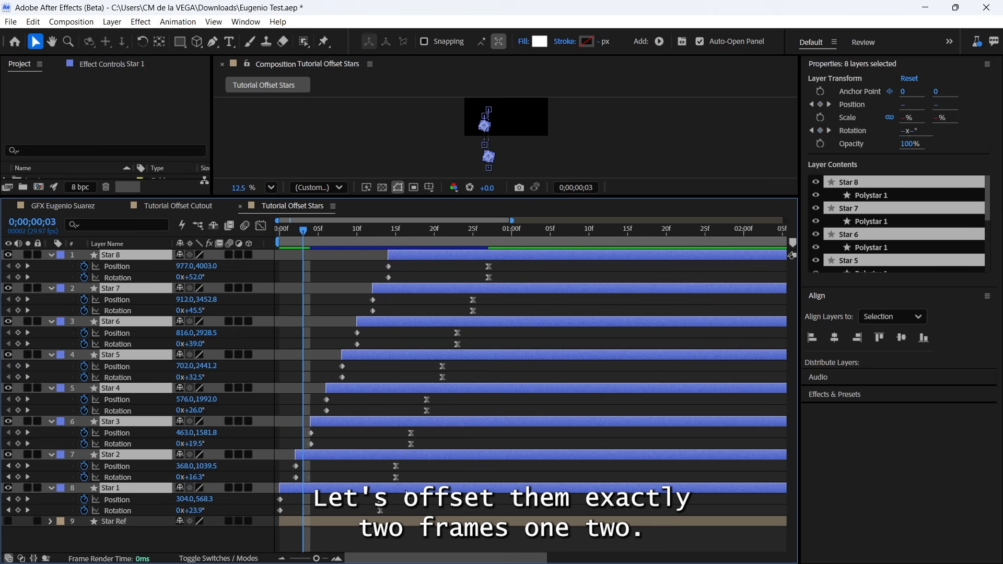
pyautogui.press('`')
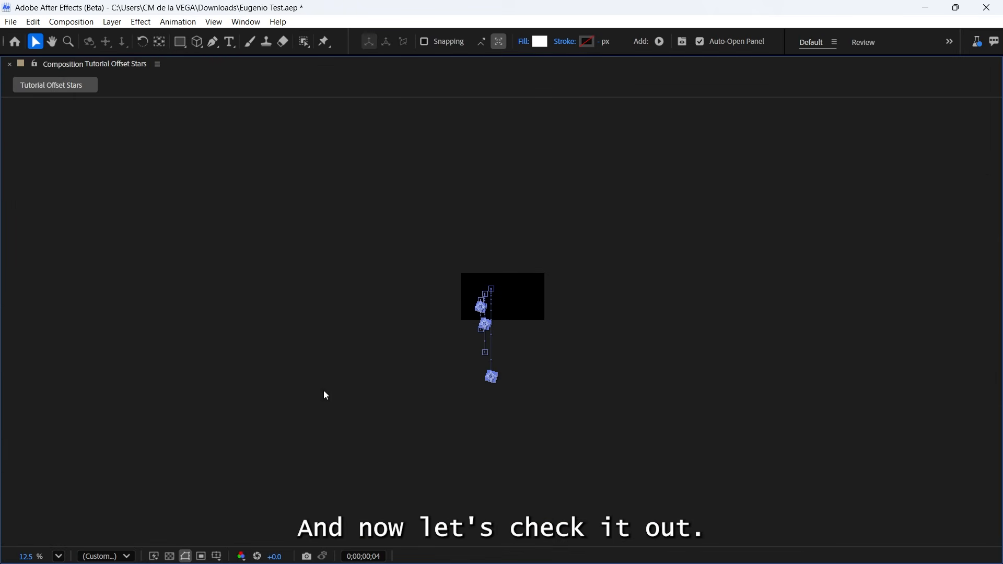
pyautogui.click(66, 558)
pyautogui.click(108, 312)
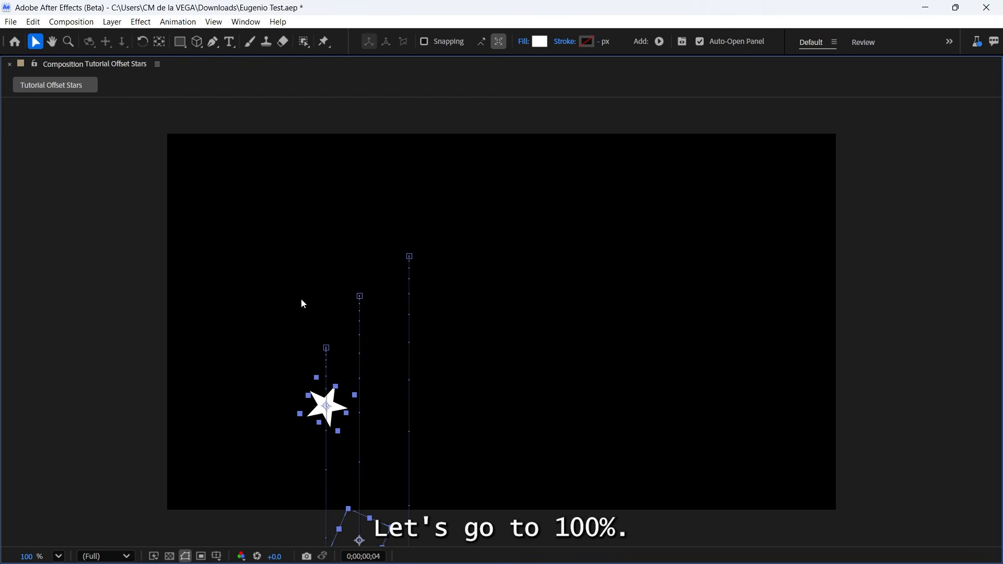
pyautogui.press('space')
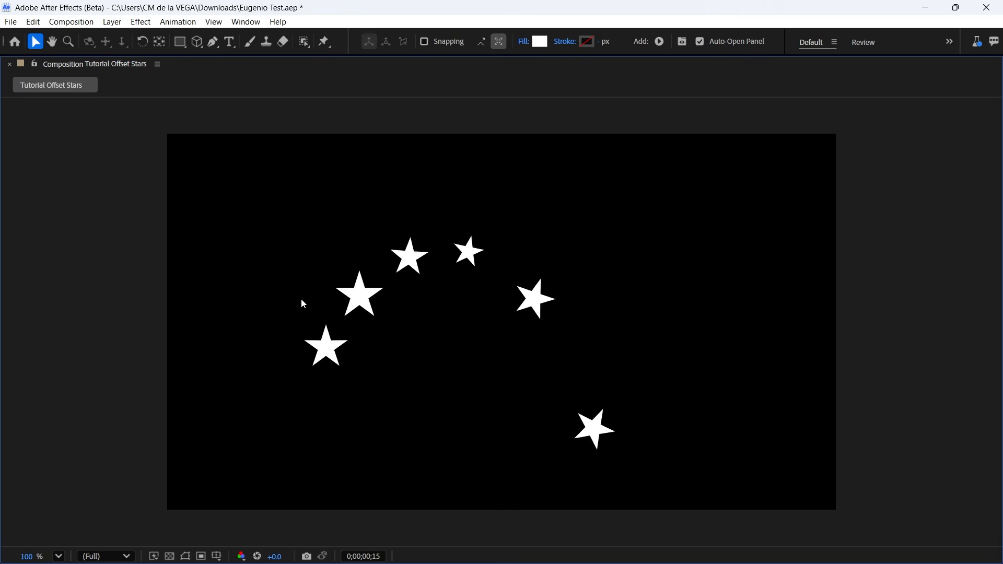
pyautogui.press('space')
pyautogui.press('`')
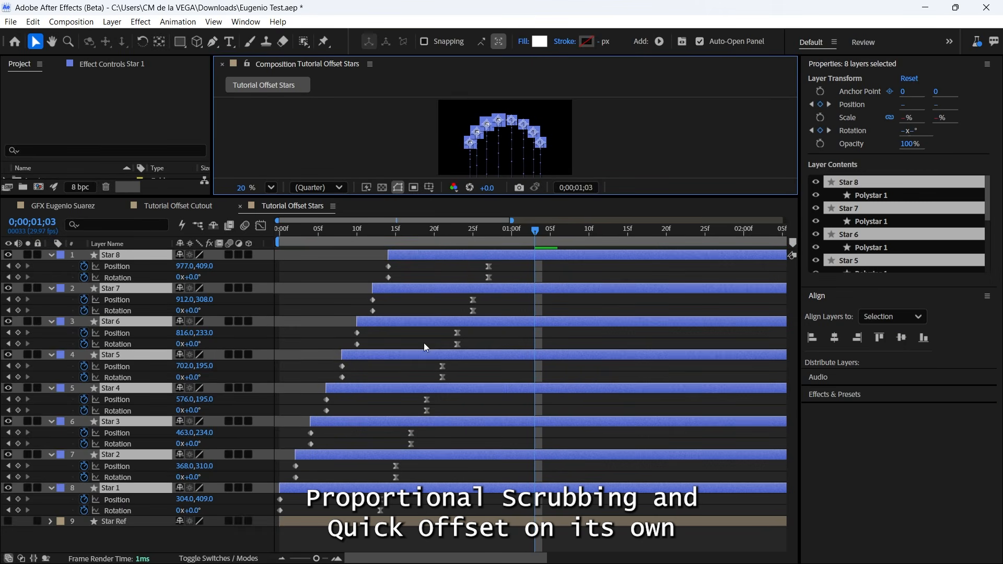
pyautogui.moveTo(388, 198); pyautogui.dragTo(408, 355)
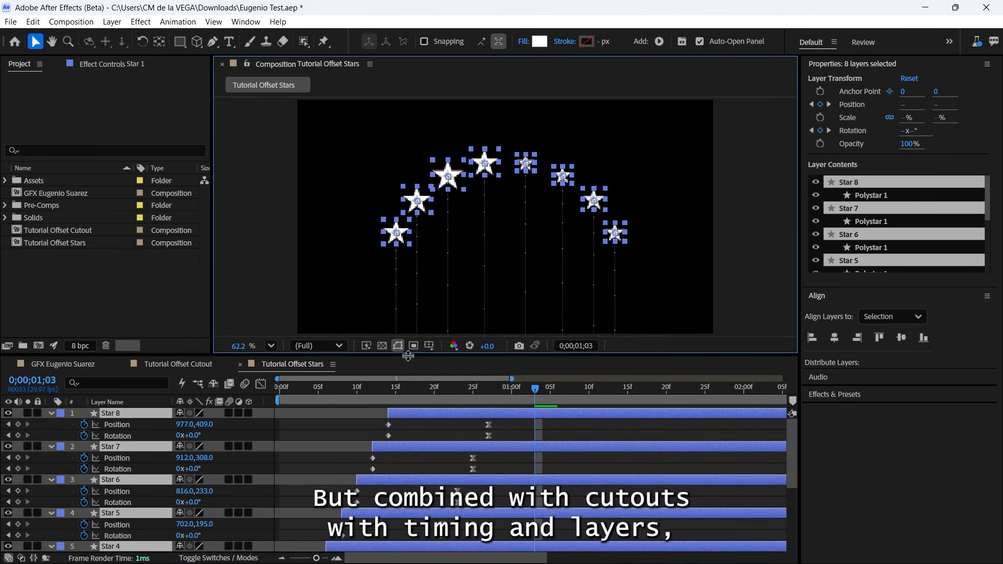
# - Switch to the GFX Eugenio Suarez composition and play back the finished graphic with its staggered cutouts and stars
pyautogui.click(180, 364)
pyautogui.click(63, 364)
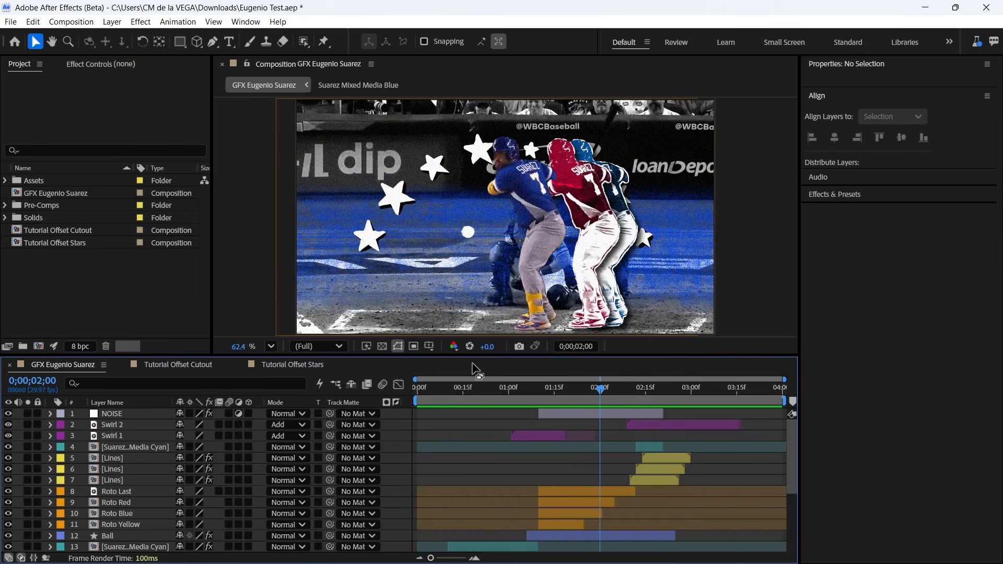
pyautogui.click(505, 390)
pyautogui.press('space')
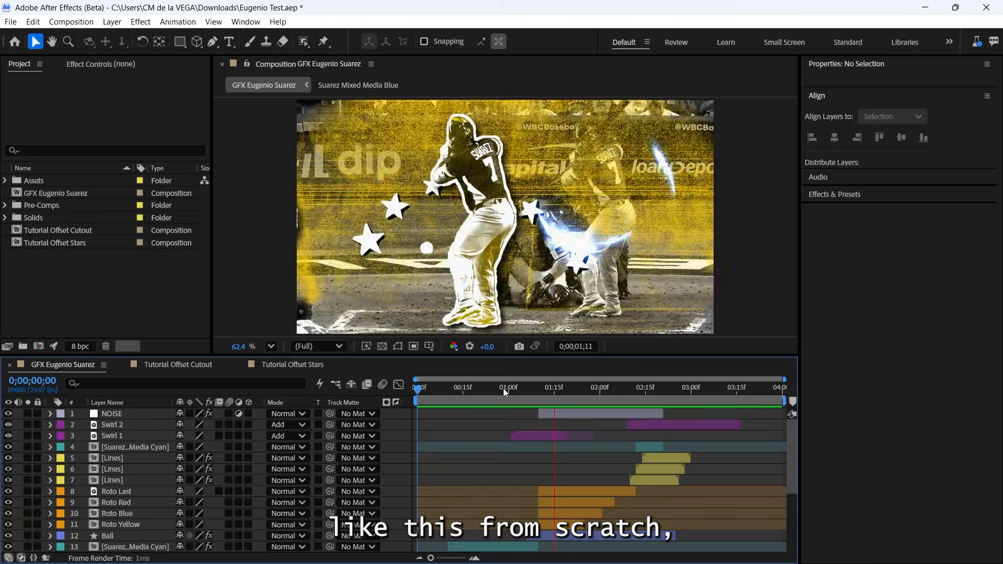
pyautogui.press('space')
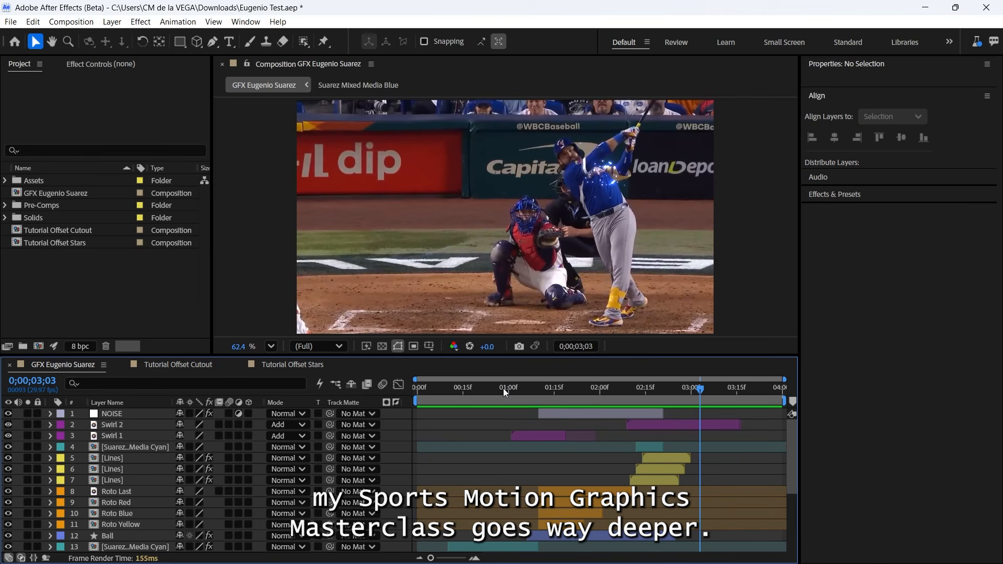
pyautogui.press('space')
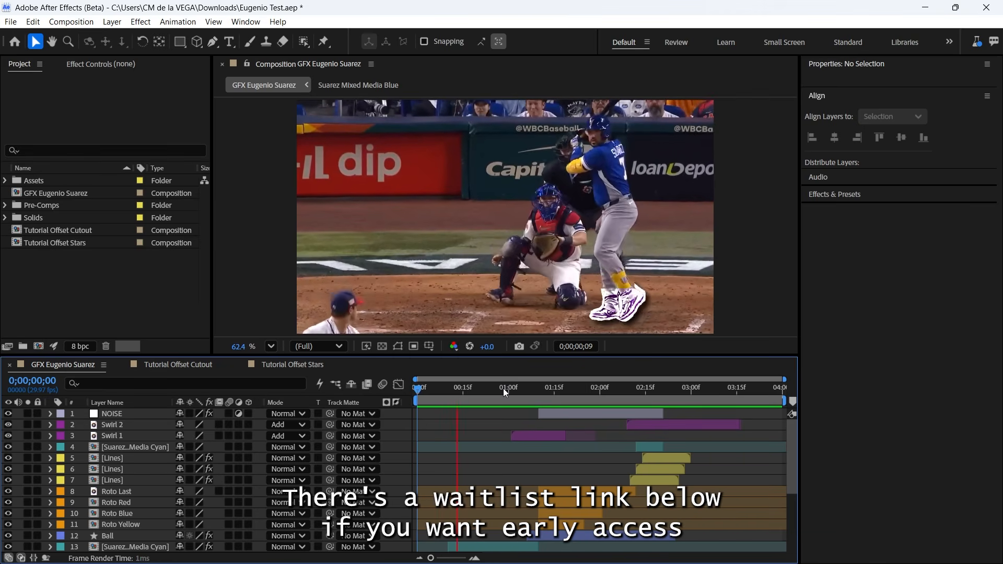